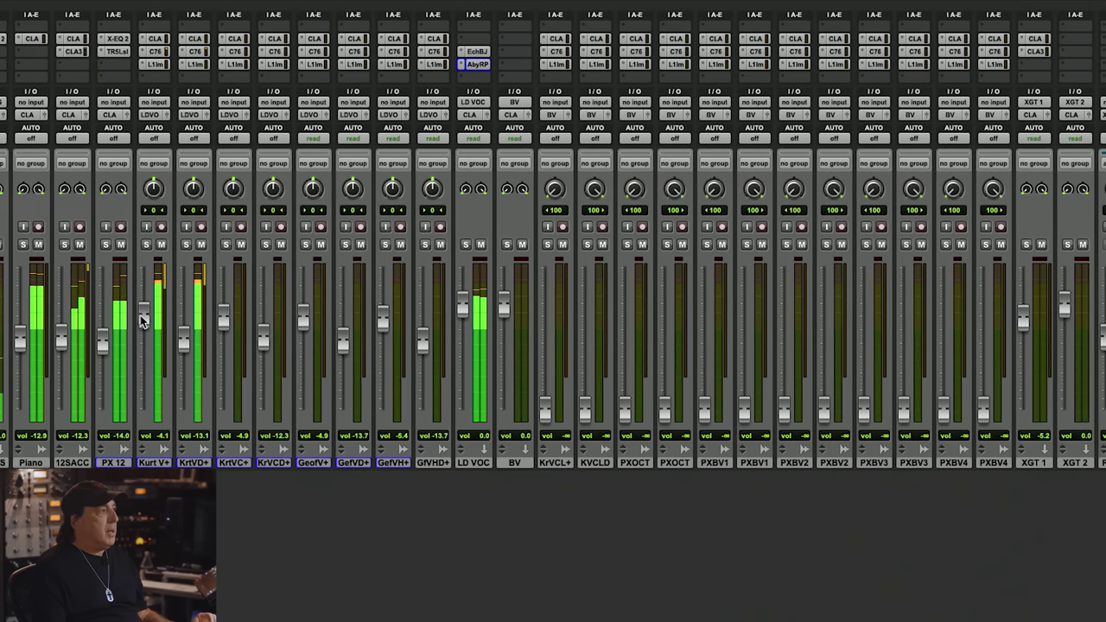
Step: Pull the Kurt V+ vocal fader down to about -8.6 dB
{"action": "mouse_move", "coordinate": [143, 320]}
{"action": "left_mouse_down"}
{"action": "mouse_move", "coordinate": [143, 334]}
{"action": "mouse_move", "coordinate": [141, 324]}
{"action": "left_mouse_up"}
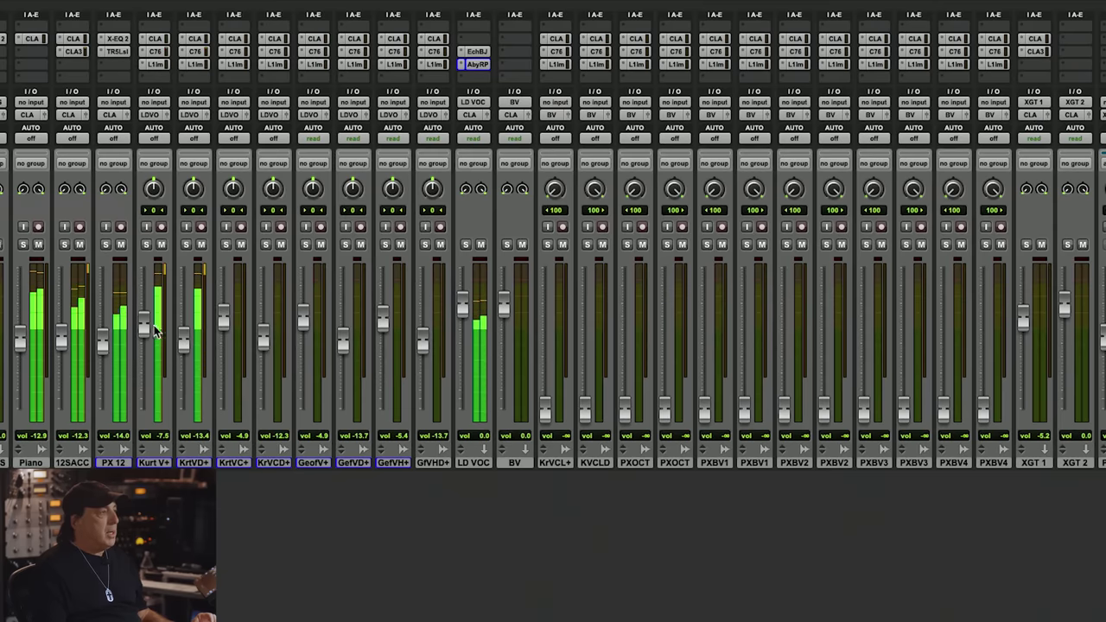
{"action": "left_click_drag", "start_coordinate": [148, 332], "coordinate": [148, 335]}
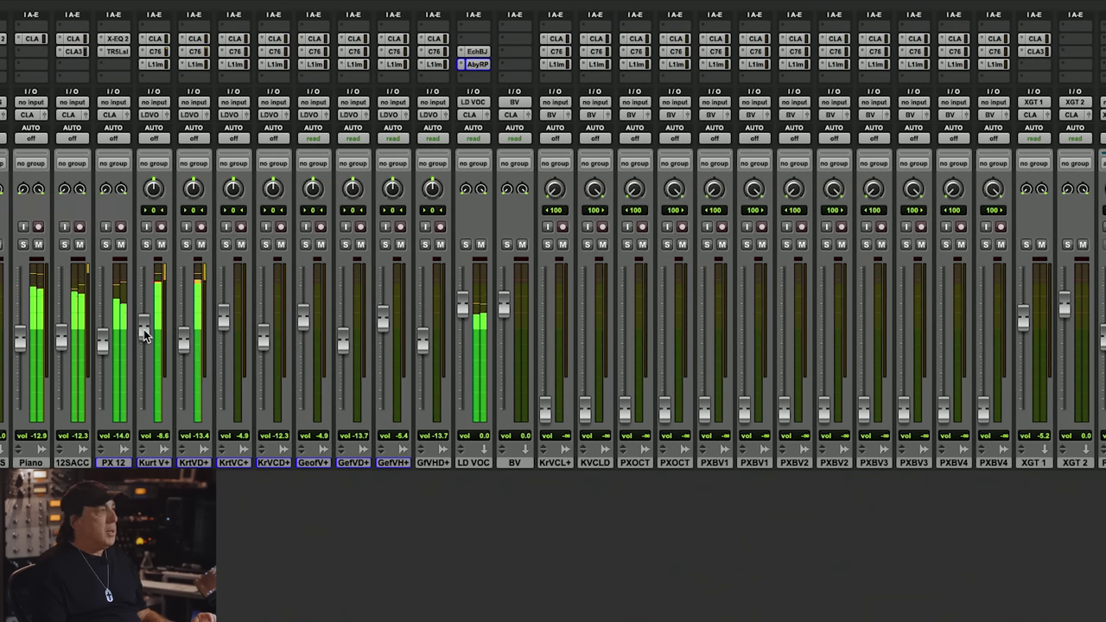
Step: Engage the upper damper on LD VOC's Abbey Road plate and boost its treble to 5.3 dB
{"action": "left_click", "coordinate": [482, 65]}
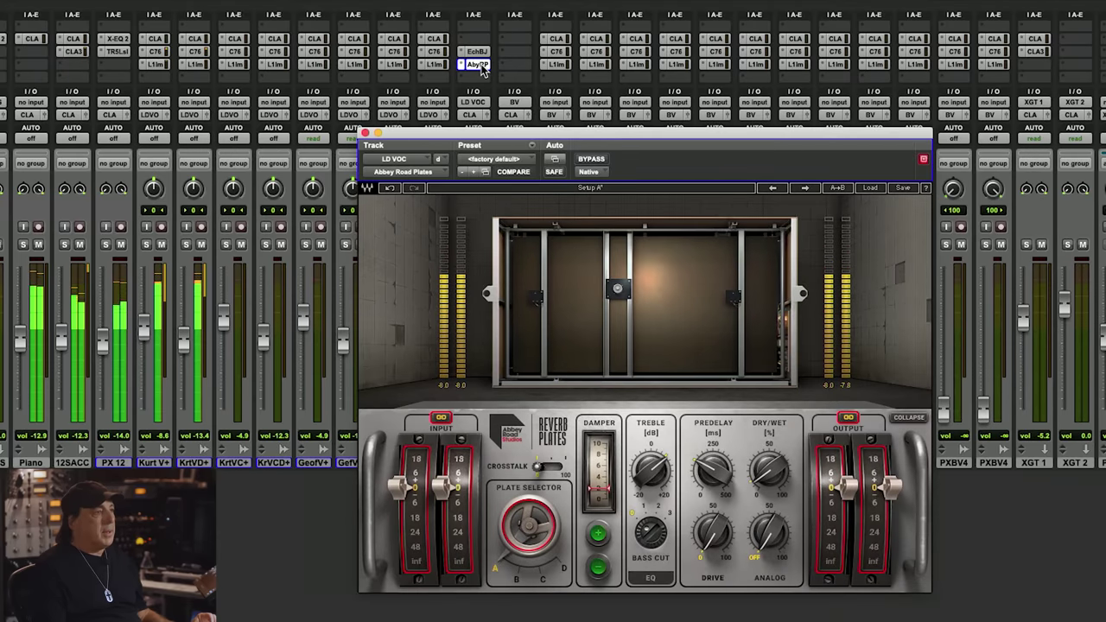
{"action": "left_click", "coordinate": [599, 535]}
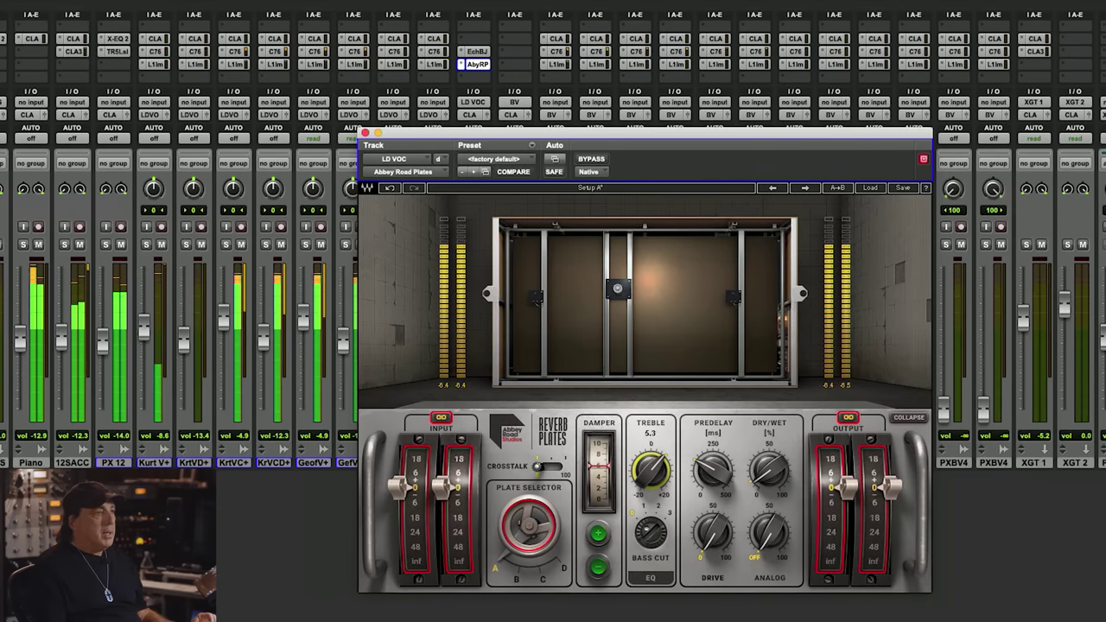
{"action": "left_click_drag", "start_coordinate": [657, 475], "coordinate": [657, 449]}
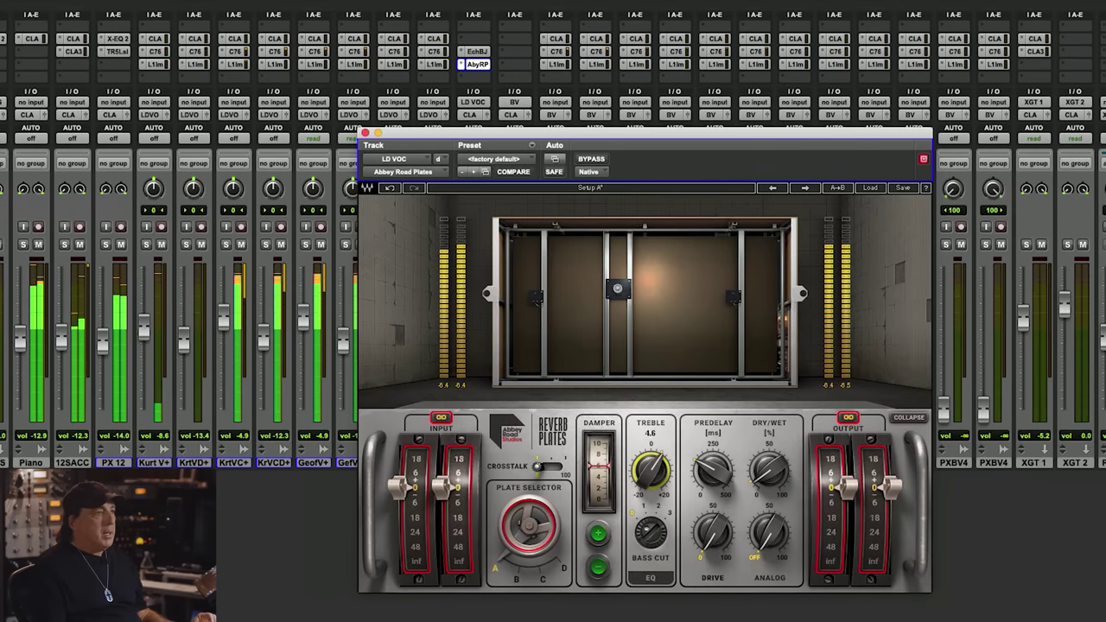
{"action": "left_click", "coordinate": [365, 133]}
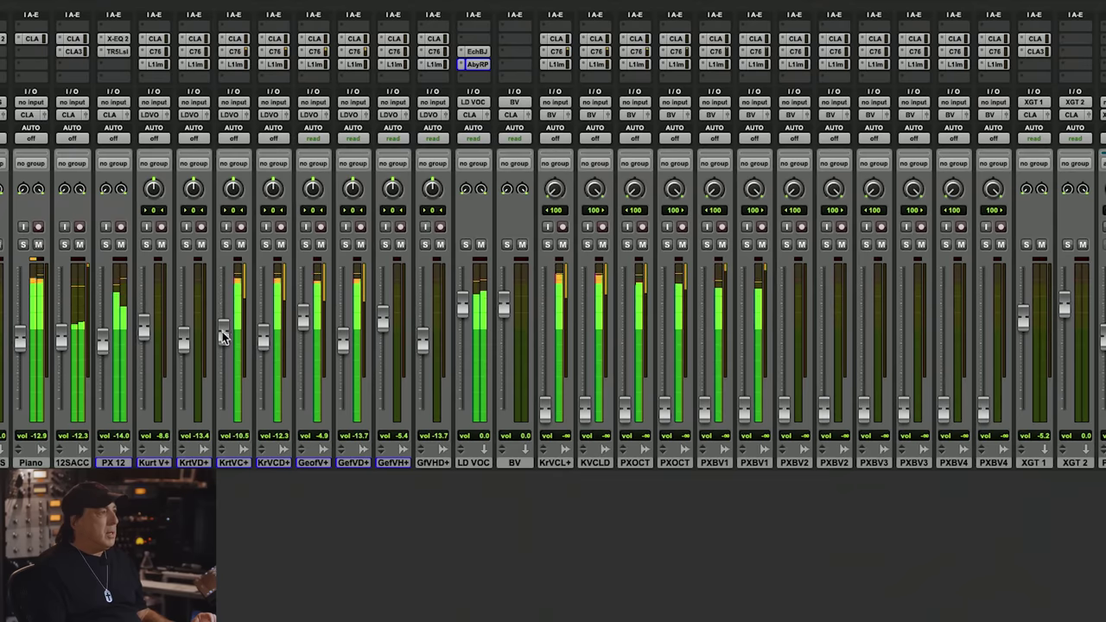
Step: Lower the KrVCD+ backing vocal and raise GefVD+ to -11.8
{"action": "left_click_drag", "start_coordinate": [263, 338], "coordinate": [263, 346]}
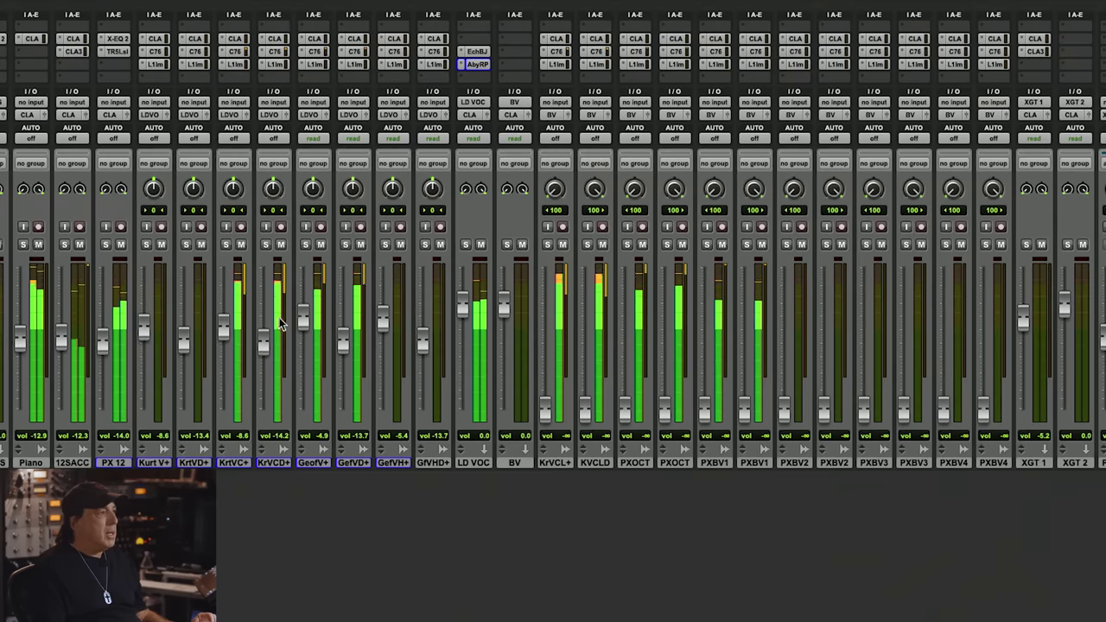
{"action": "mouse_move", "coordinate": [343, 345]}
{"action": "left_mouse_down"}
{"action": "mouse_move", "coordinate": [346, 335]}
{"action": "mouse_move", "coordinate": [304, 324]}
{"action": "mouse_move", "coordinate": [342, 338]}
{"action": "left_mouse_up"}
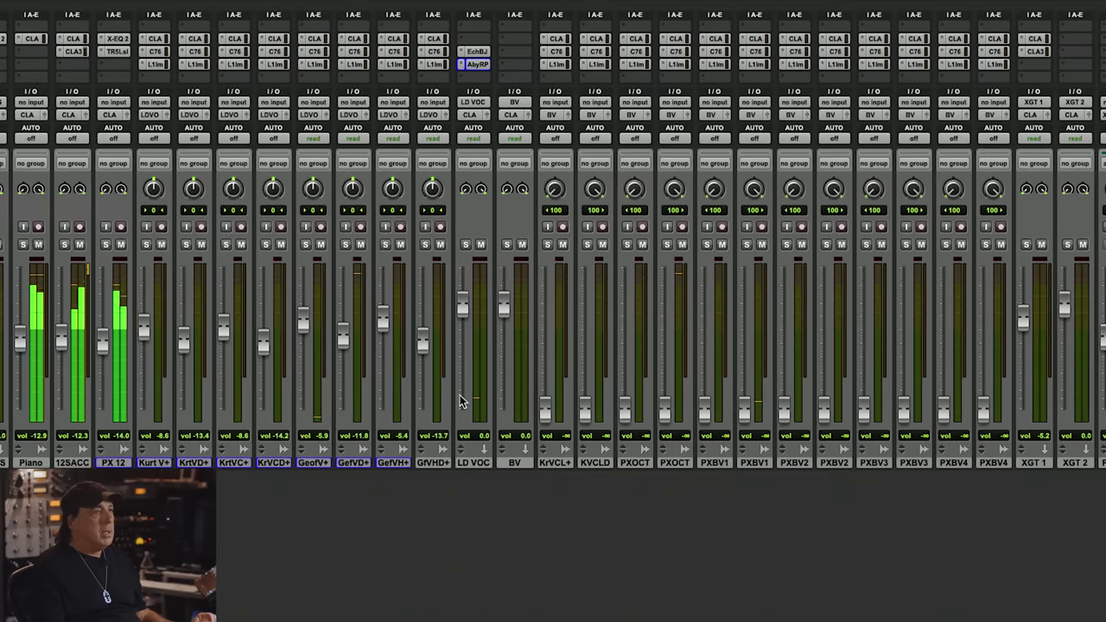
{"action": "scroll", "coordinate": [460, 402], "scroll_direction": "left", "scroll_amount": 5}
Step: Lower the Master1 bus fader from 0.0 to about -5.4 dB
{"action": "scroll", "coordinate": [460, 402], "scroll_direction": "left", "scroll_amount": 5}
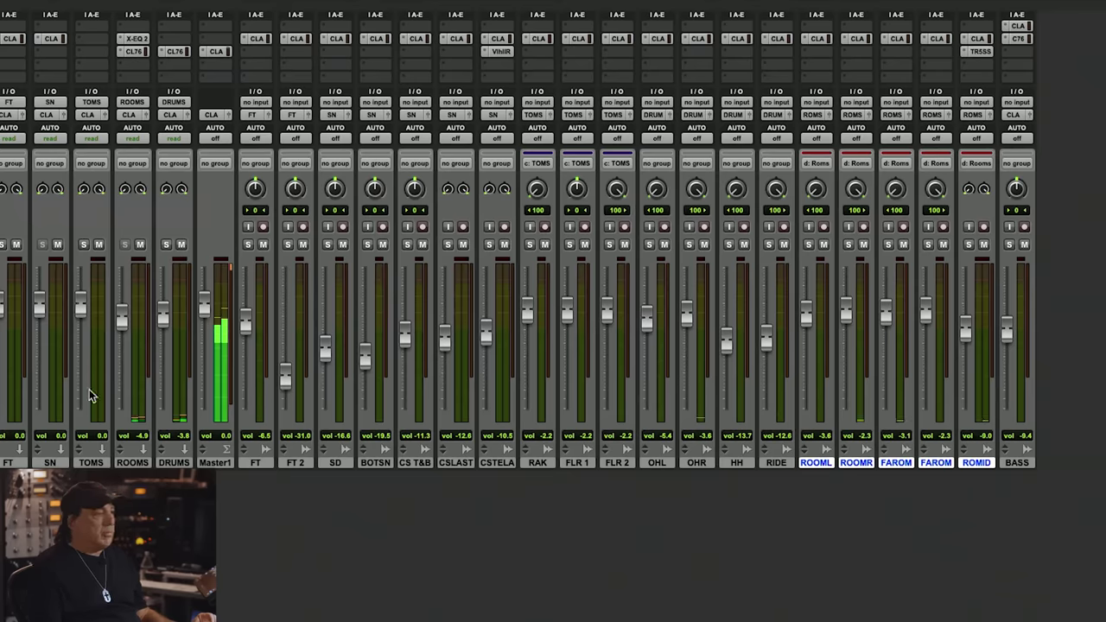
{"action": "scroll", "coordinate": [89, 388], "scroll_direction": "right", "scroll_amount": 5}
{"action": "scroll", "coordinate": [89, 389], "scroll_direction": "right", "scroll_amount": 5}
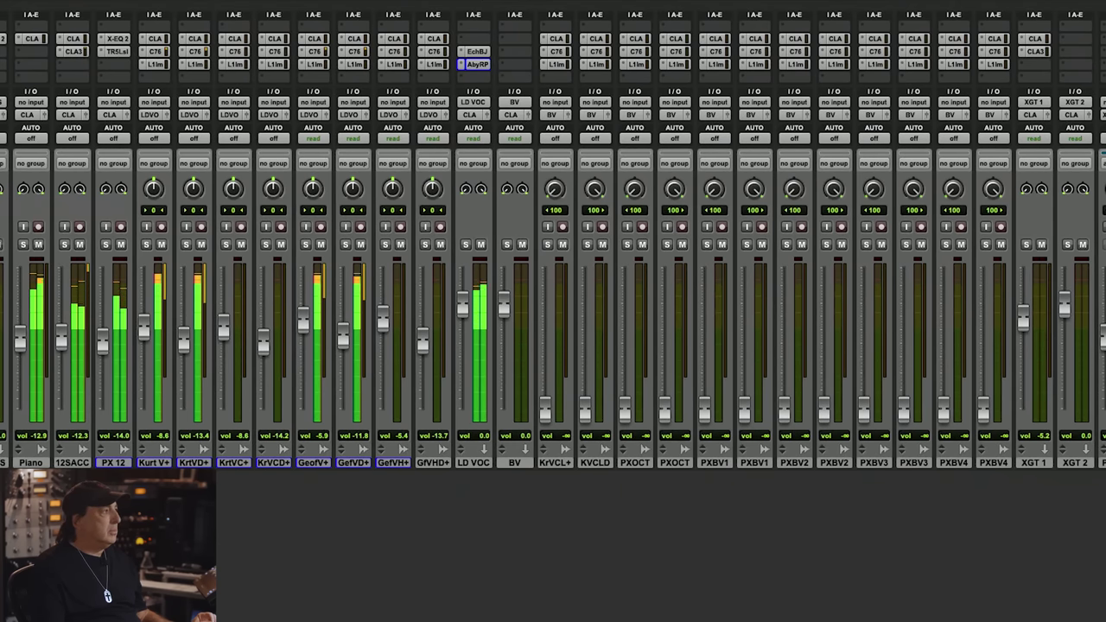
{"action": "scroll", "coordinate": [563, 338], "scroll_direction": "left", "scroll_amount": 5}
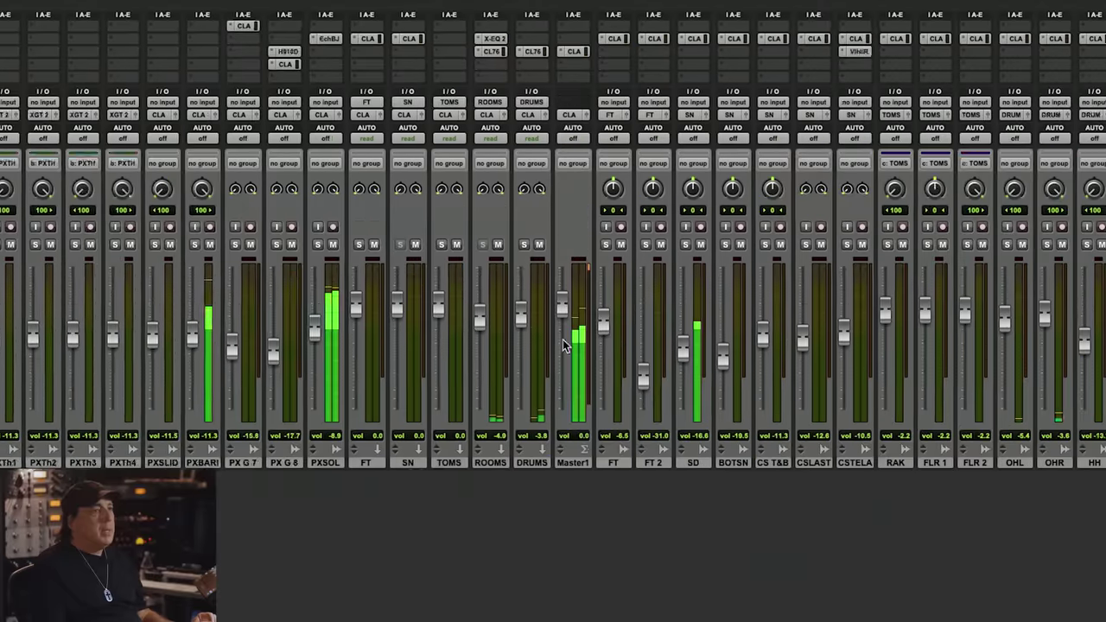
{"action": "scroll", "coordinate": [563, 339], "scroll_direction": "left", "scroll_amount": 5}
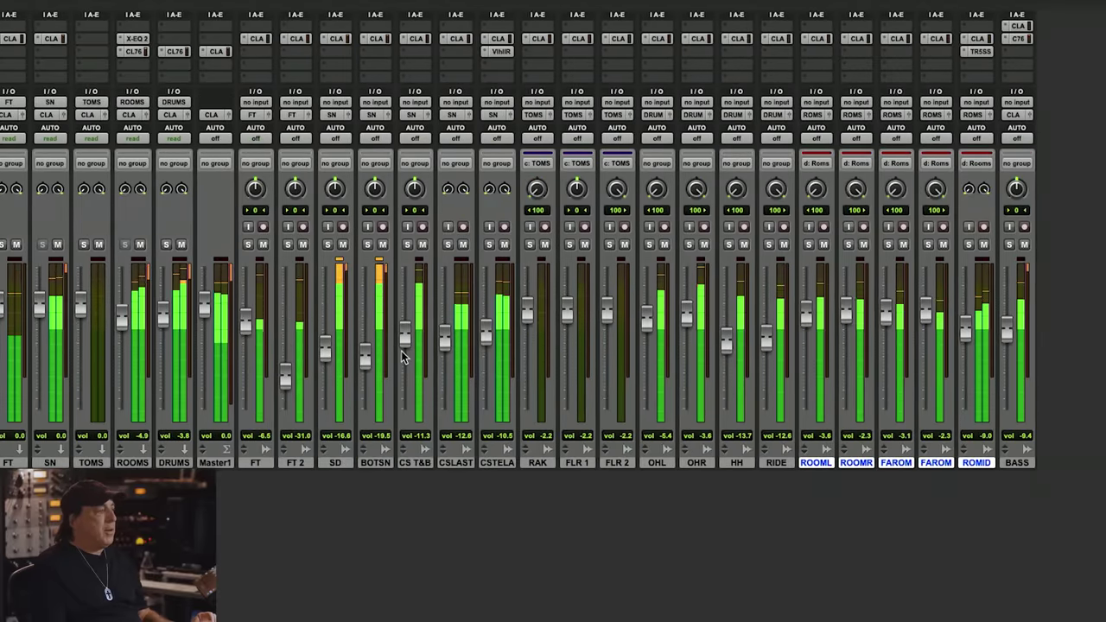
{"action": "left_click_drag", "start_coordinate": [204, 304], "coordinate": [201, 314]}
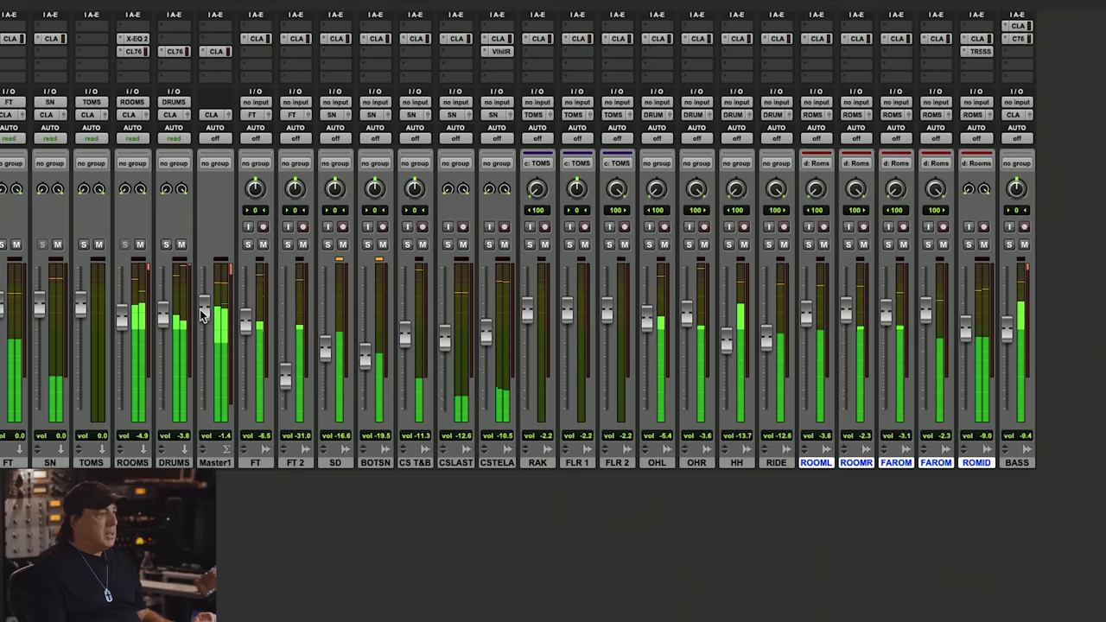
{"action": "left_click_drag", "start_coordinate": [201, 314], "coordinate": [203, 326]}
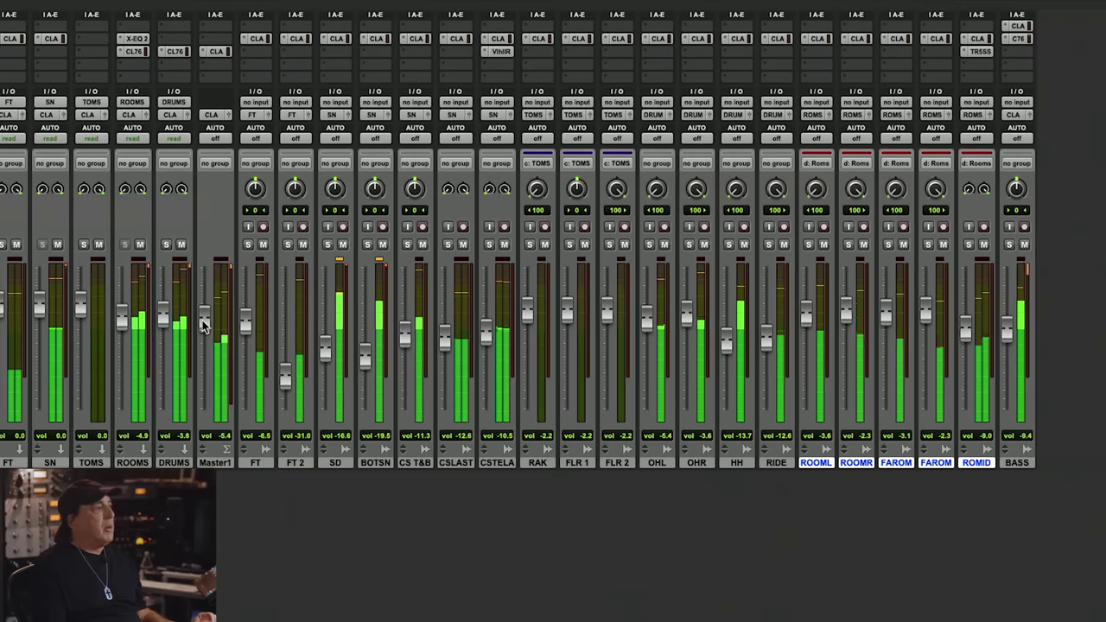
{"action": "left_click", "coordinate": [216, 464]}
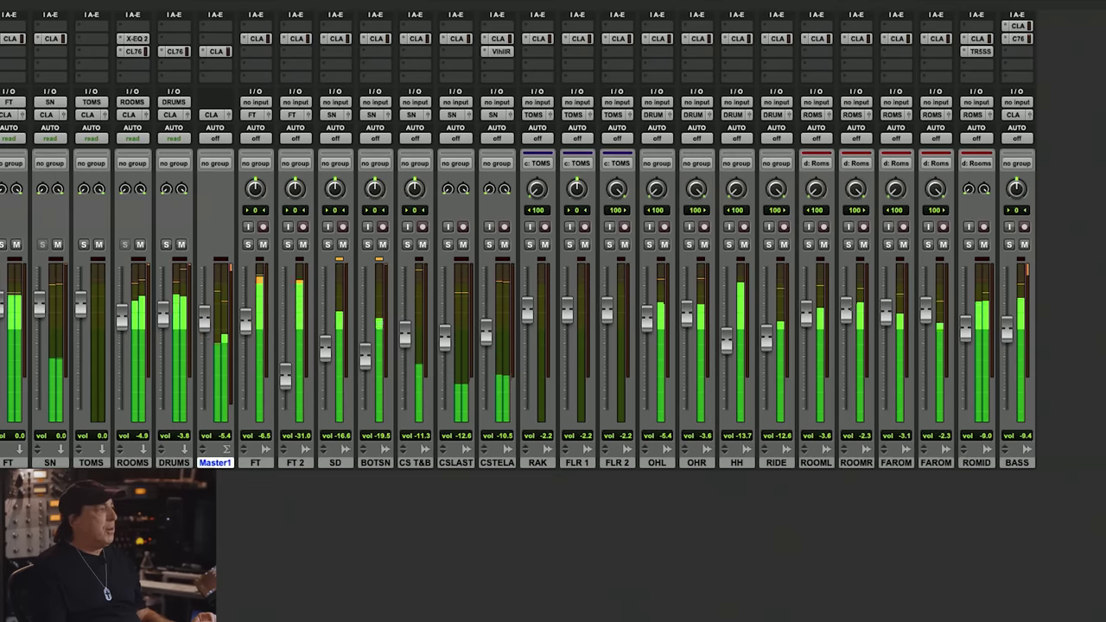
Step: Back in the vocal section, drop GefVD+ to -14.5 and raise GeofV+ to -4.9
{"action": "scroll", "coordinate": [553, 259], "scroll_direction": "left", "scroll_amount": 2}
{"action": "scroll", "coordinate": [554, 259], "scroll_direction": "left", "scroll_amount": 3}
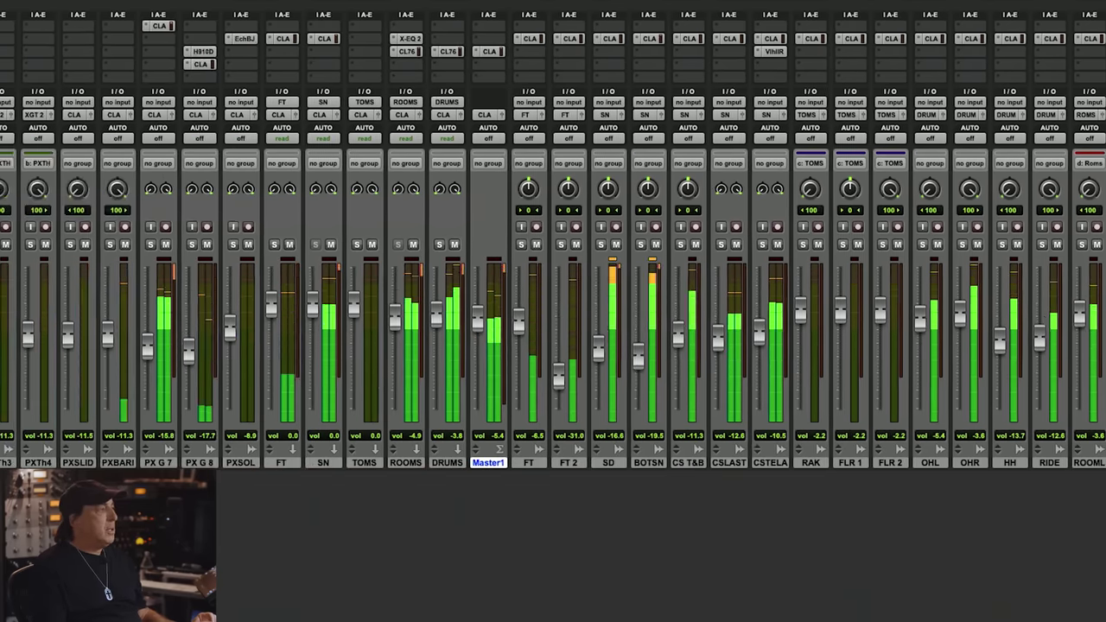
{"action": "scroll", "coordinate": [553, 259], "scroll_direction": "left", "scroll_amount": 3}
{"action": "scroll", "coordinate": [553, 259], "scroll_direction": "left", "scroll_amount": 3}
{"action": "scroll", "coordinate": [553, 260], "scroll_direction": "left", "scroll_amount": 3}
{"action": "scroll", "coordinate": [553, 259], "scroll_direction": "left", "scroll_amount": 2}
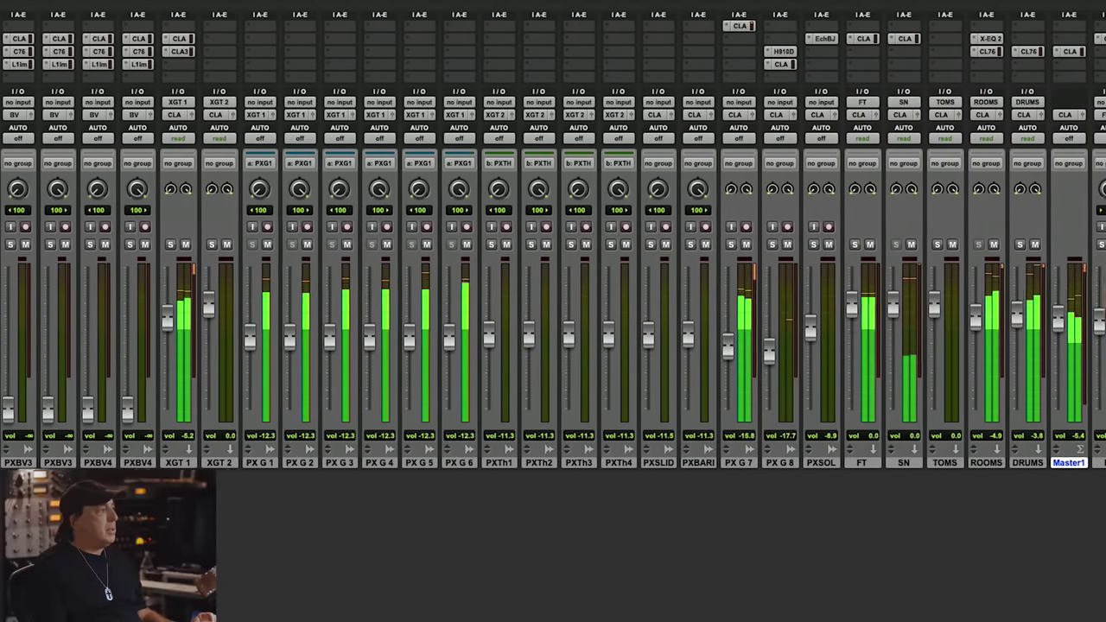
{"action": "scroll", "coordinate": [553, 259], "scroll_direction": "left", "scroll_amount": 3}
{"action": "scroll", "coordinate": [553, 259], "scroll_direction": "left", "scroll_amount": 3}
{"action": "scroll", "coordinate": [553, 259], "scroll_direction": "left", "scroll_amount": 3}
{"action": "scroll", "coordinate": [554, 259], "scroll_direction": "left", "scroll_amount": 2}
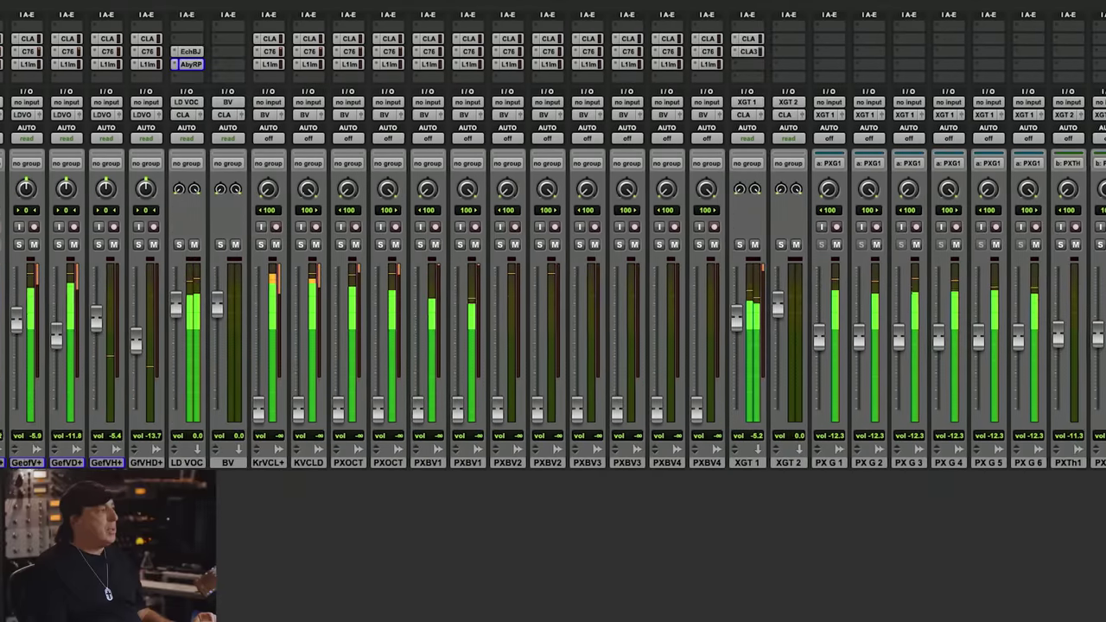
{"action": "scroll", "coordinate": [553, 260], "scroll_direction": "left", "scroll_amount": 3}
{"action": "scroll", "coordinate": [553, 260], "scroll_direction": "left", "scroll_amount": 2}
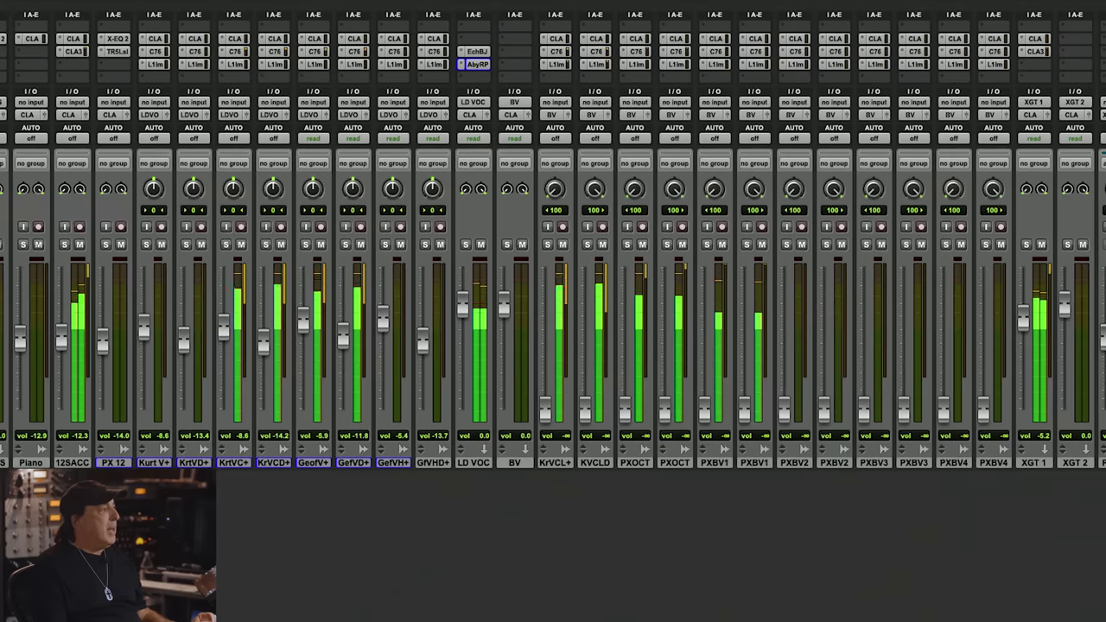
{"action": "scroll", "coordinate": [553, 260], "scroll_direction": "left", "scroll_amount": 1}
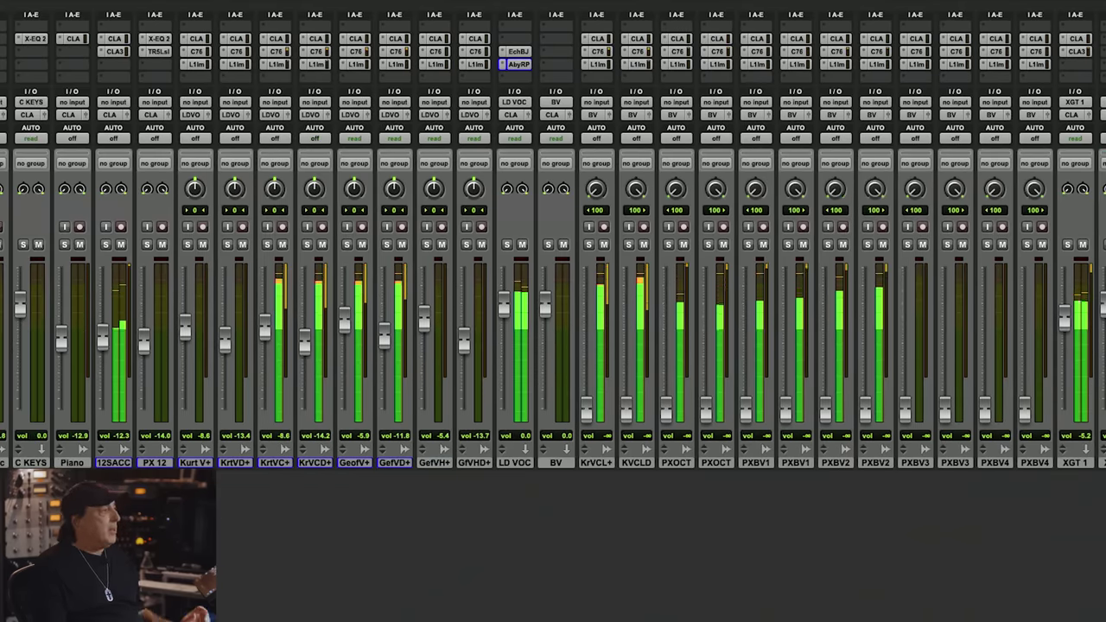
{"action": "scroll", "coordinate": [554, 259], "scroll_direction": "right", "scroll_amount": 1}
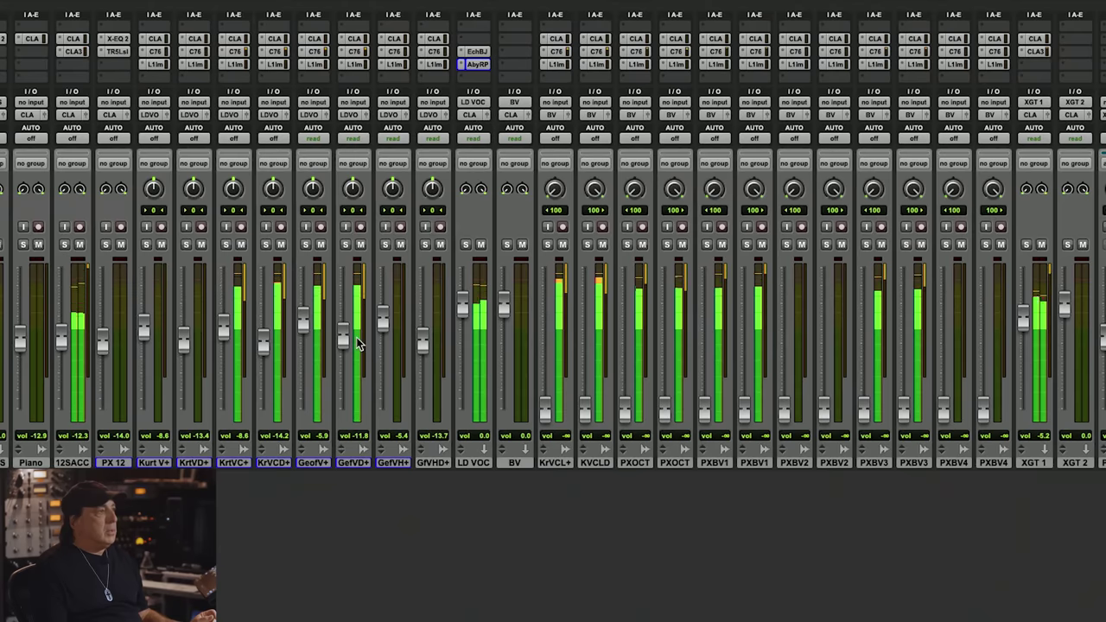
{"action": "left_click_drag", "start_coordinate": [340, 336], "coordinate": [342, 347]}
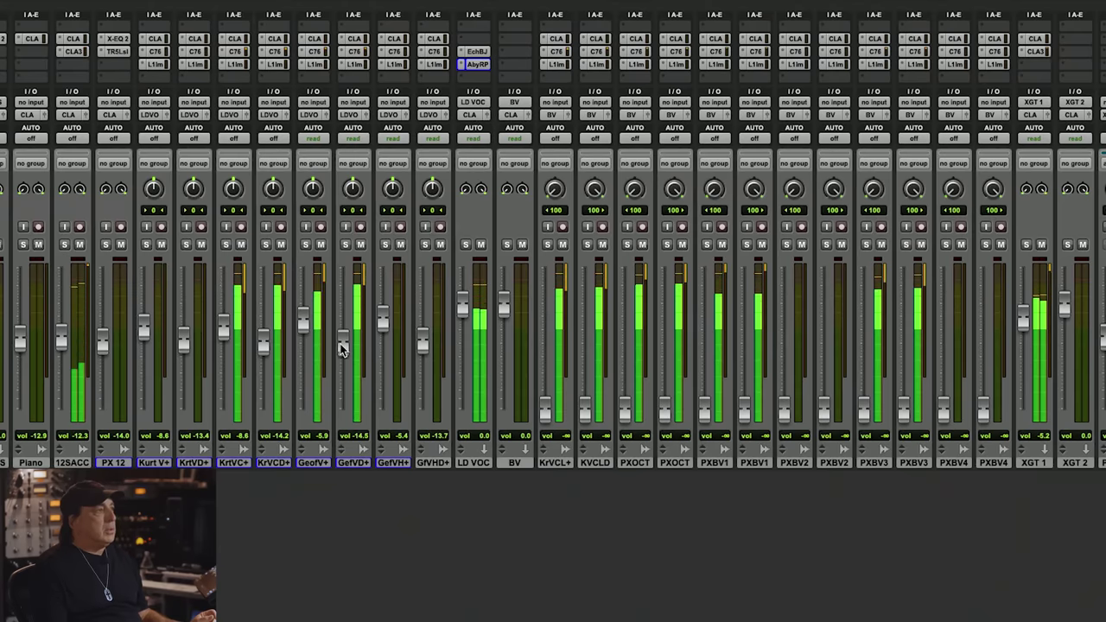
{"action": "left_click_drag", "start_coordinate": [308, 325], "coordinate": [300, 321]}
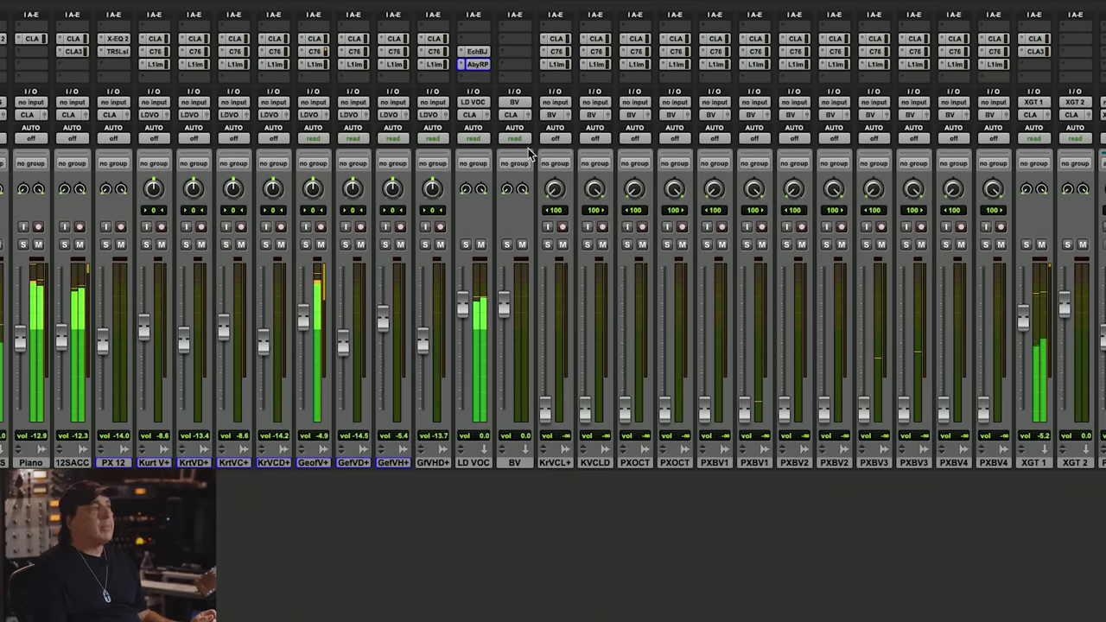
{"action": "left_click", "coordinate": [477, 64]}
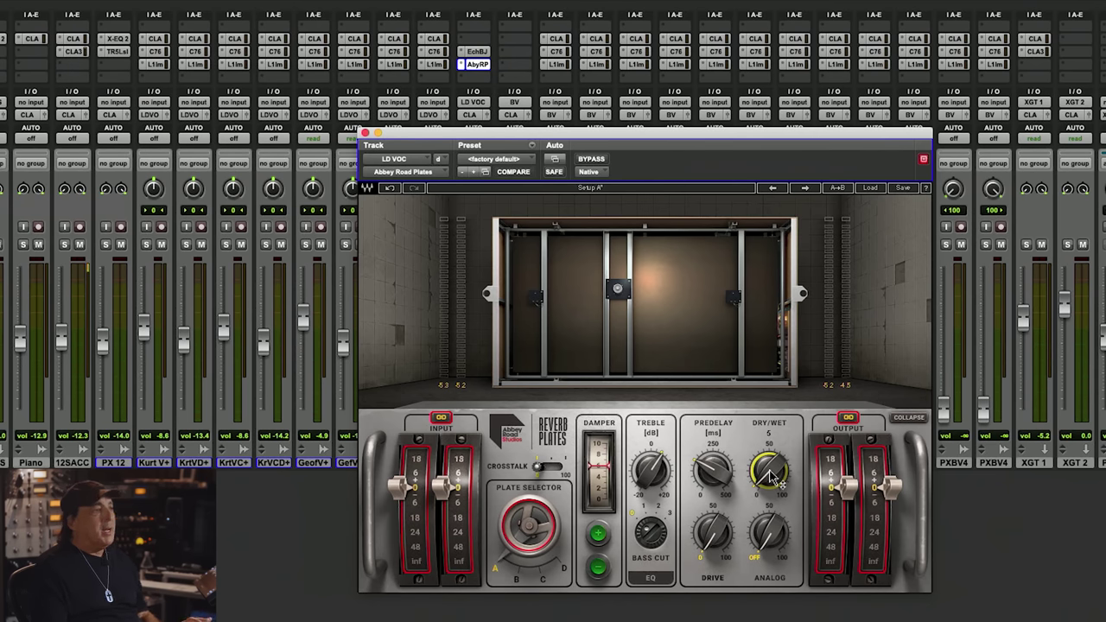
Step: Play the song with the lead vocal plate reverb's dry/wet mix at about 5%
{"action": "key", "text": "space"}
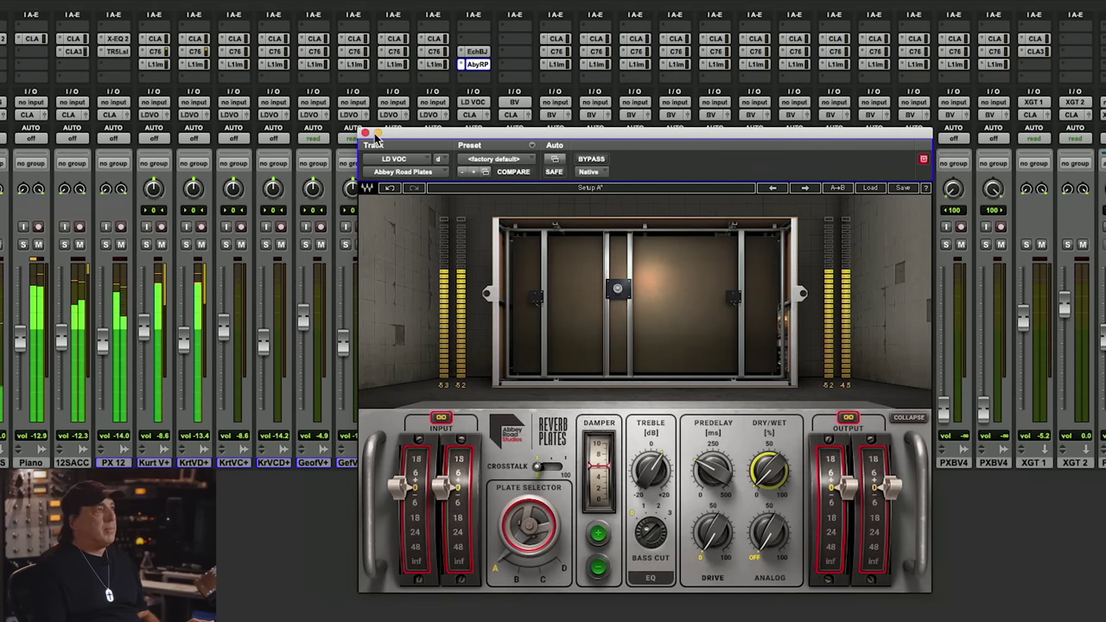
{"action": "left_click", "coordinate": [473, 53]}
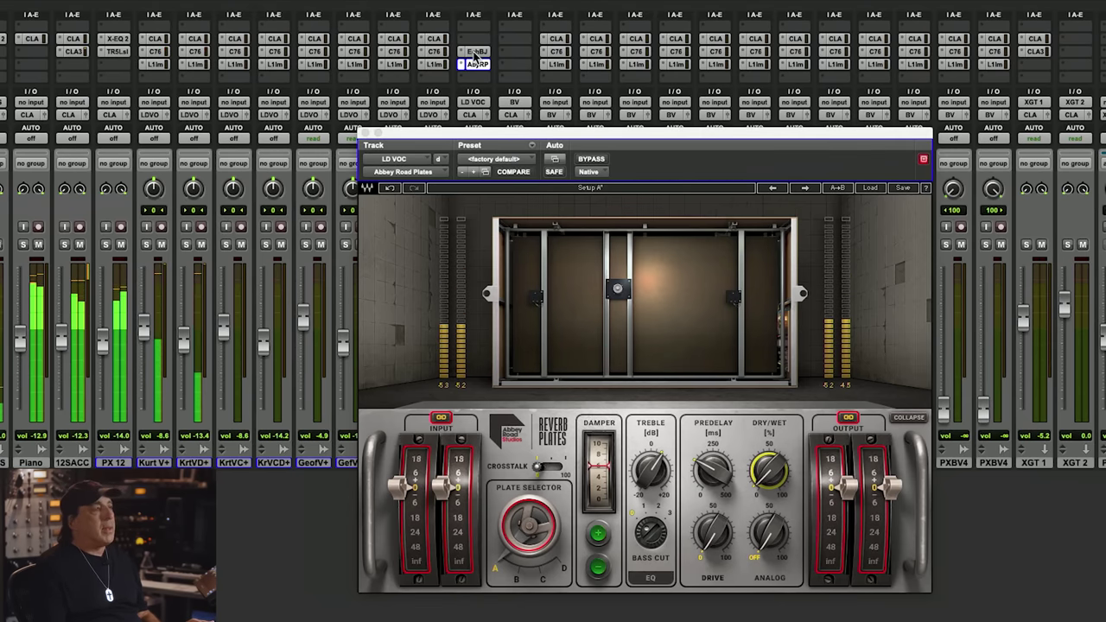
Step: Change the lead vocal EchoBoy Jr. echo time from 1/8 to 1/4
{"action": "left_click", "coordinate": [474, 52]}
{"action": "left_click", "coordinate": [570, 309]}
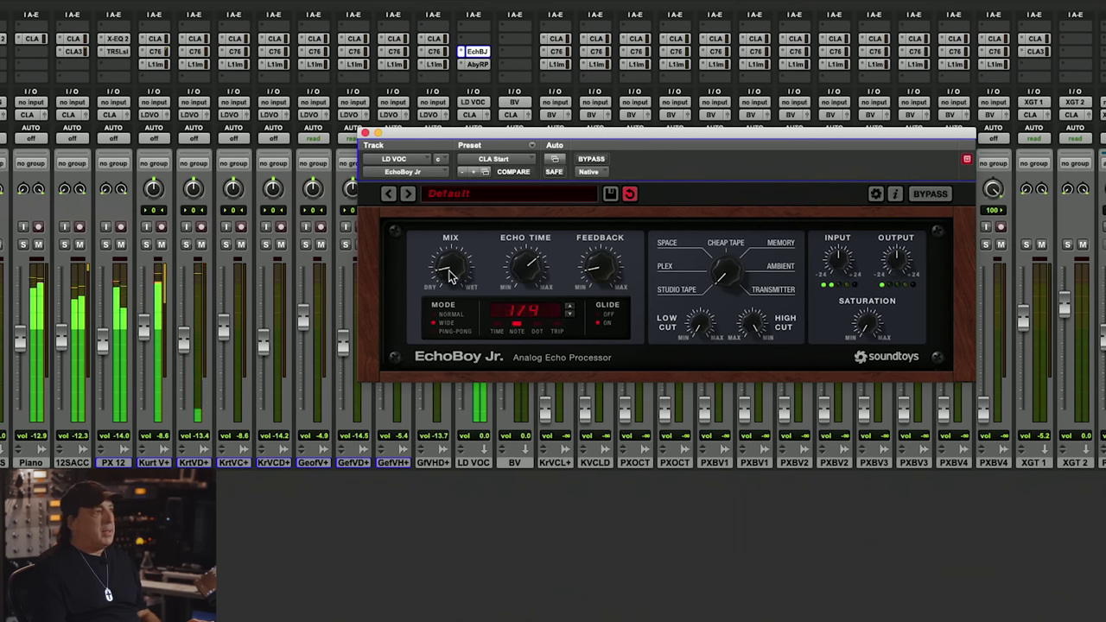
{"action": "left_click", "coordinate": [365, 133]}
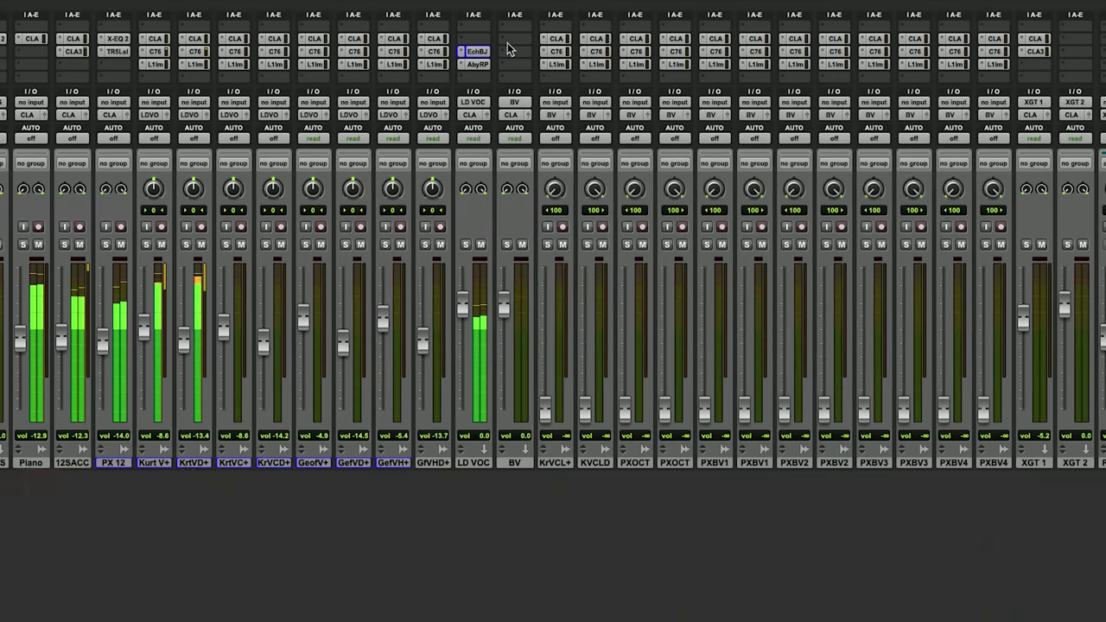
Step: Load the CLA Epic reverb plug-in onto a lead vocal insert
{"action": "left_click", "coordinate": [466, 52]}
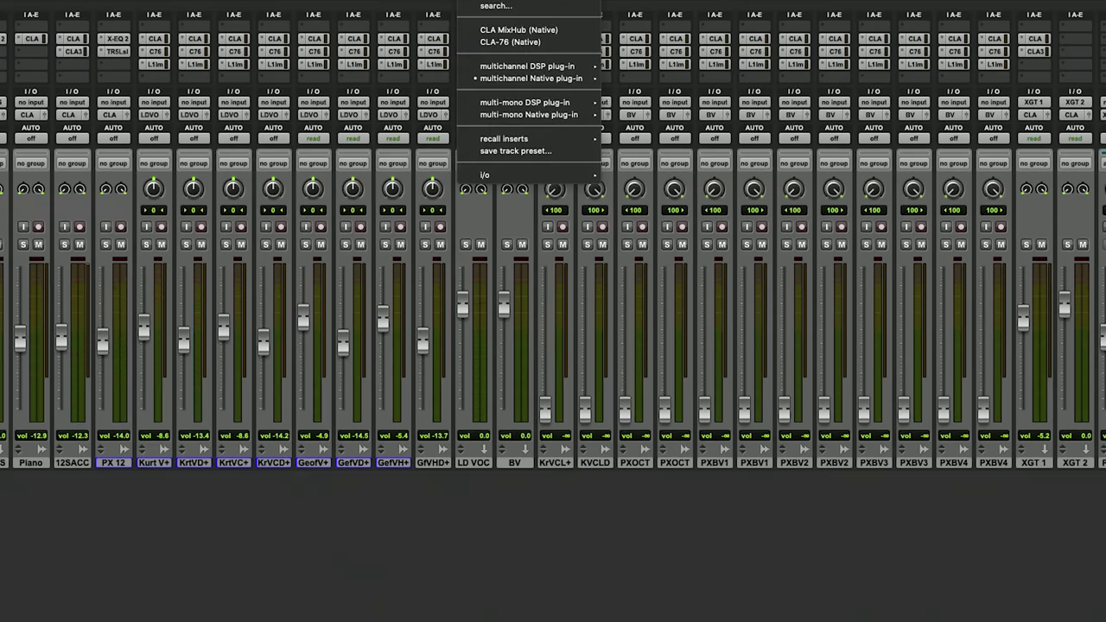
{"action": "key", "text": "Escape"}
{"action": "left_click", "coordinate": [501, 53]}
{"action": "mouse_move", "coordinate": [531, 78]}
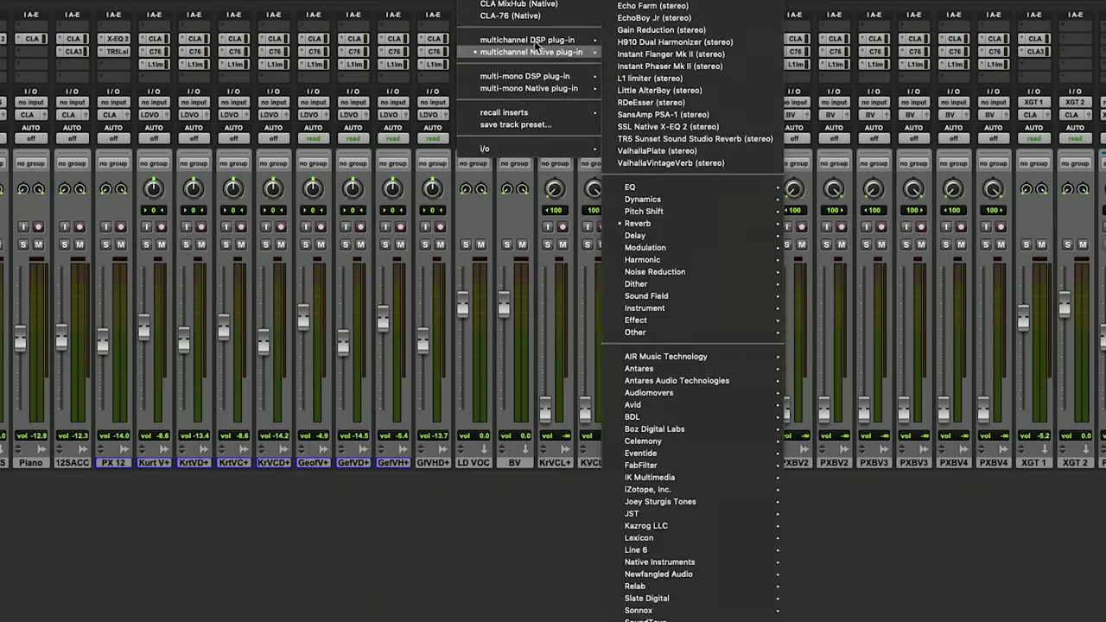
{"action": "mouse_move", "coordinate": [531, 52]}
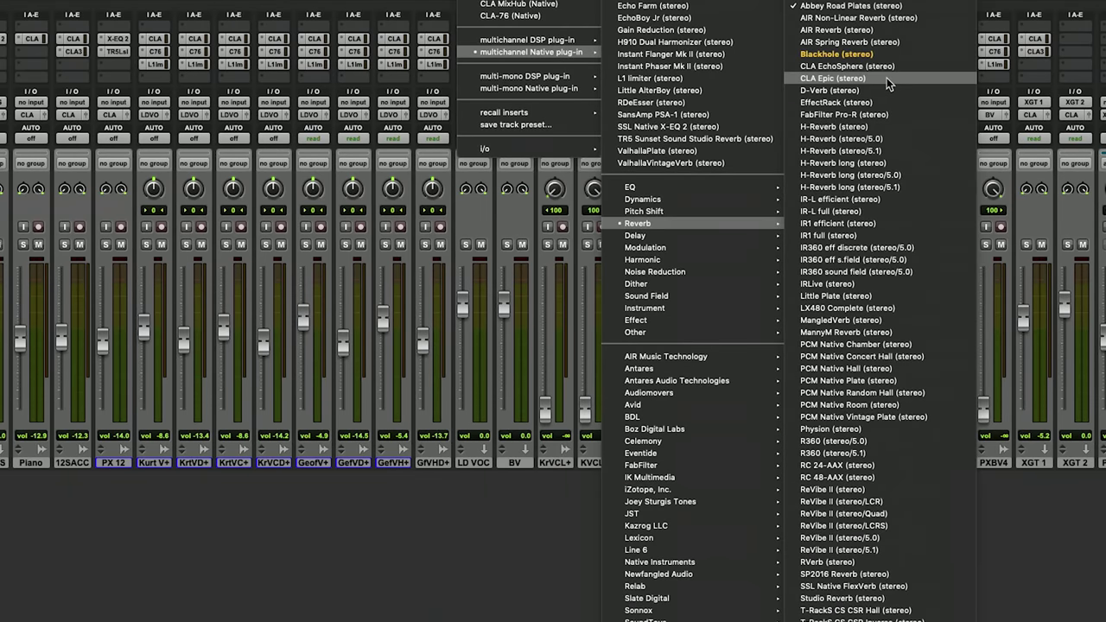
{"action": "left_click", "coordinate": [890, 82]}
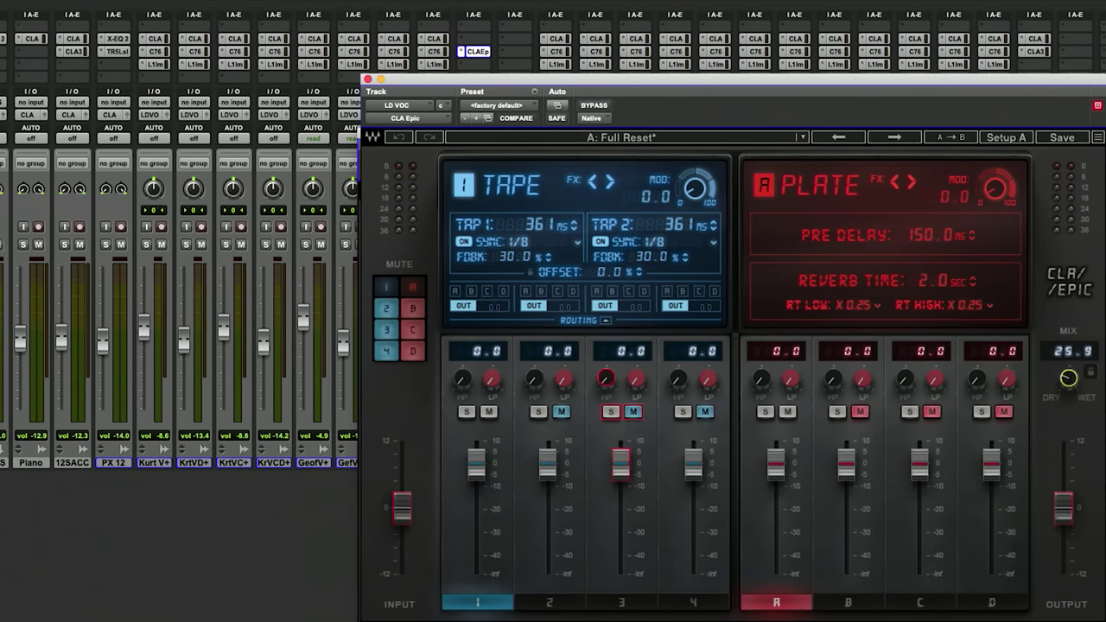
Step: Set CLA Epic's mix to 24.5, offset the Tape taps by 1.4%, and unmute Throw
{"action": "left_click_drag", "start_coordinate": [1069, 378], "coordinate": [1072, 383]}
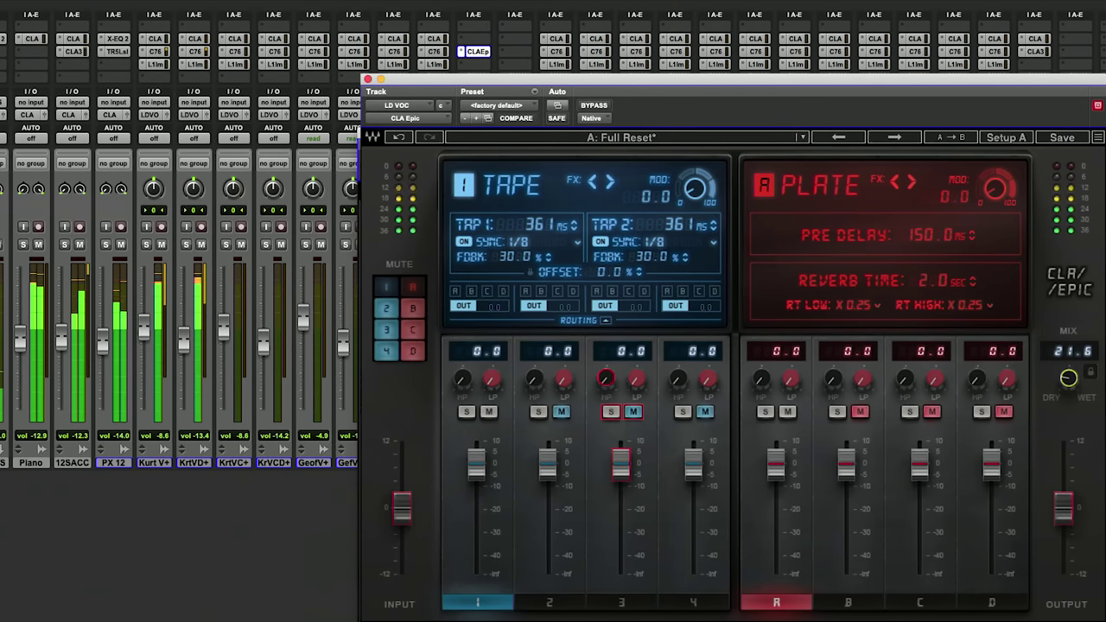
{"action": "left_click_drag", "start_coordinate": [1069, 378], "coordinate": [1069, 377]}
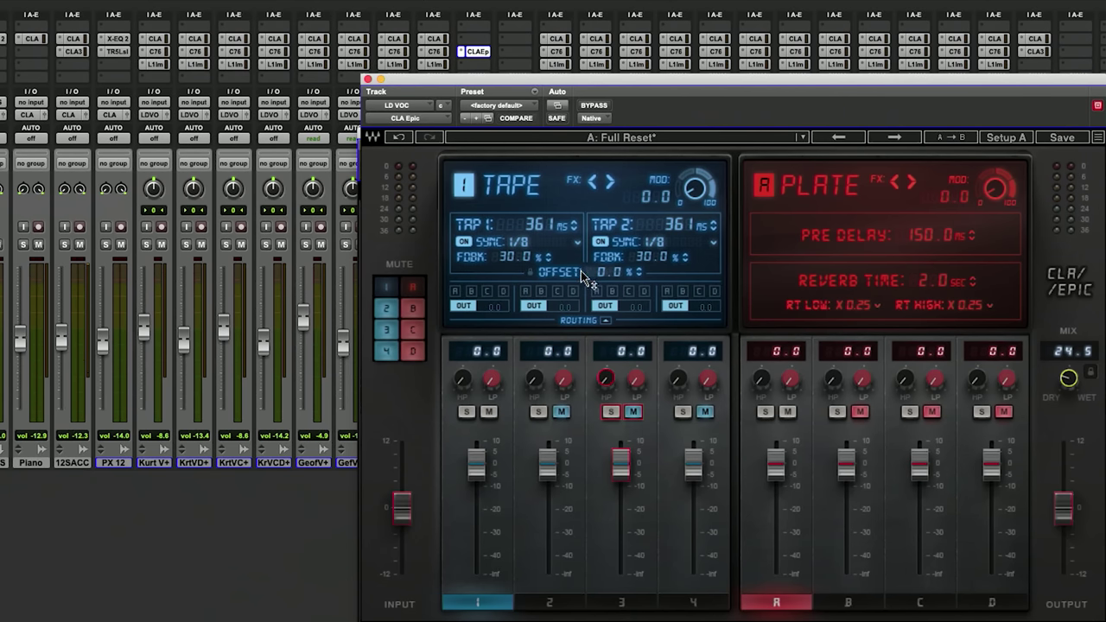
{"action": "left_click_drag", "start_coordinate": [583, 275], "coordinate": [582, 260]}
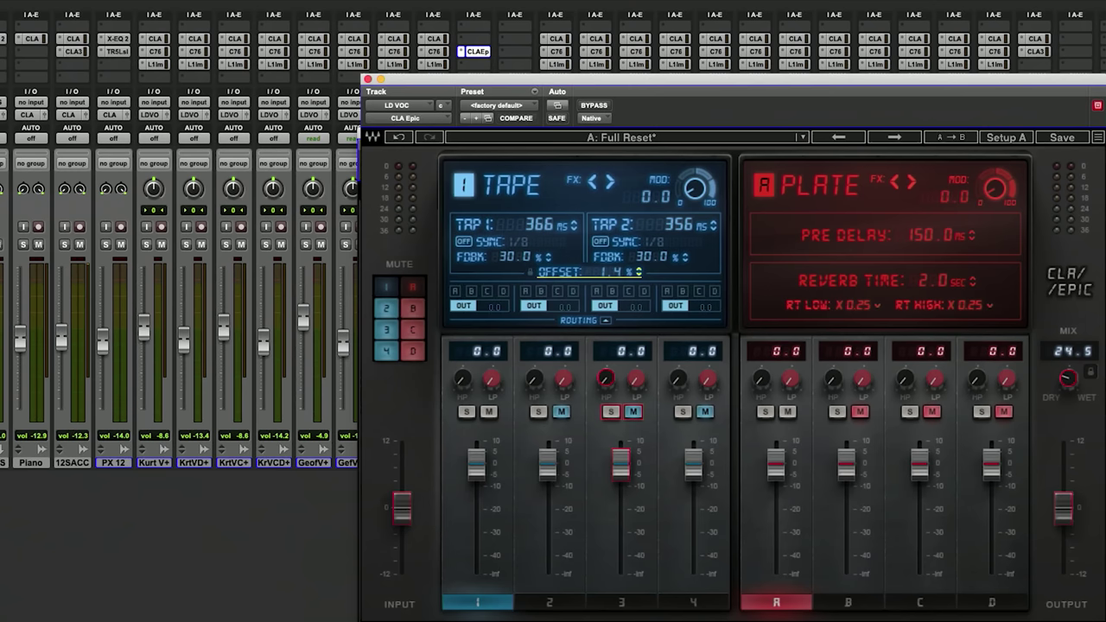
{"action": "left_click", "coordinate": [559, 413]}
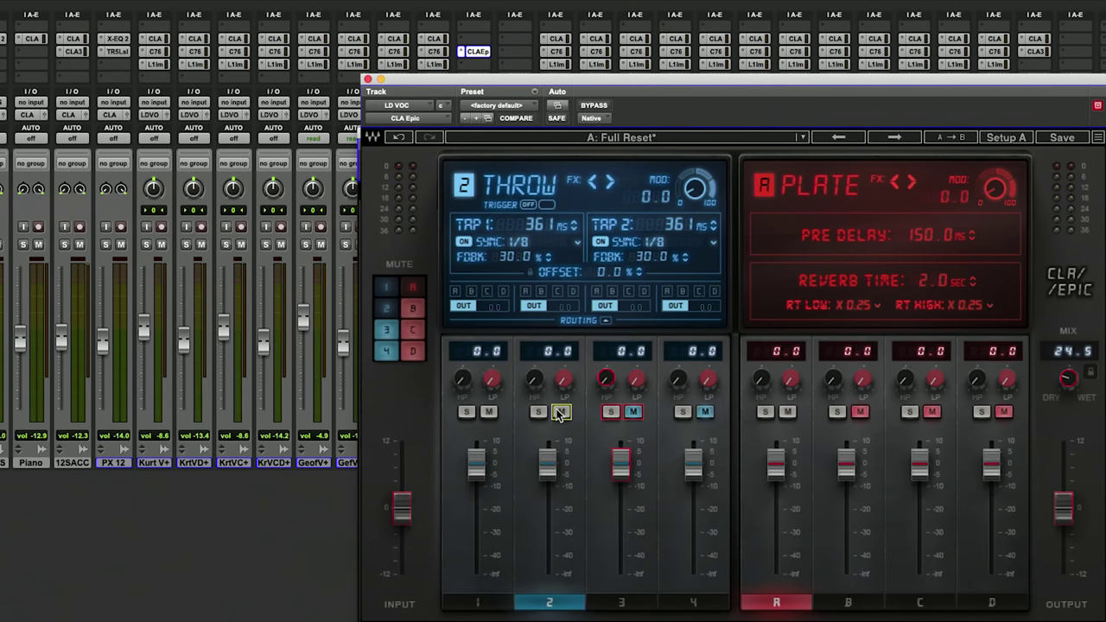
Step: Sync the CLA Epic Throw delay taps to quarter notes (723 ms)
{"action": "left_click", "coordinate": [577, 244]}
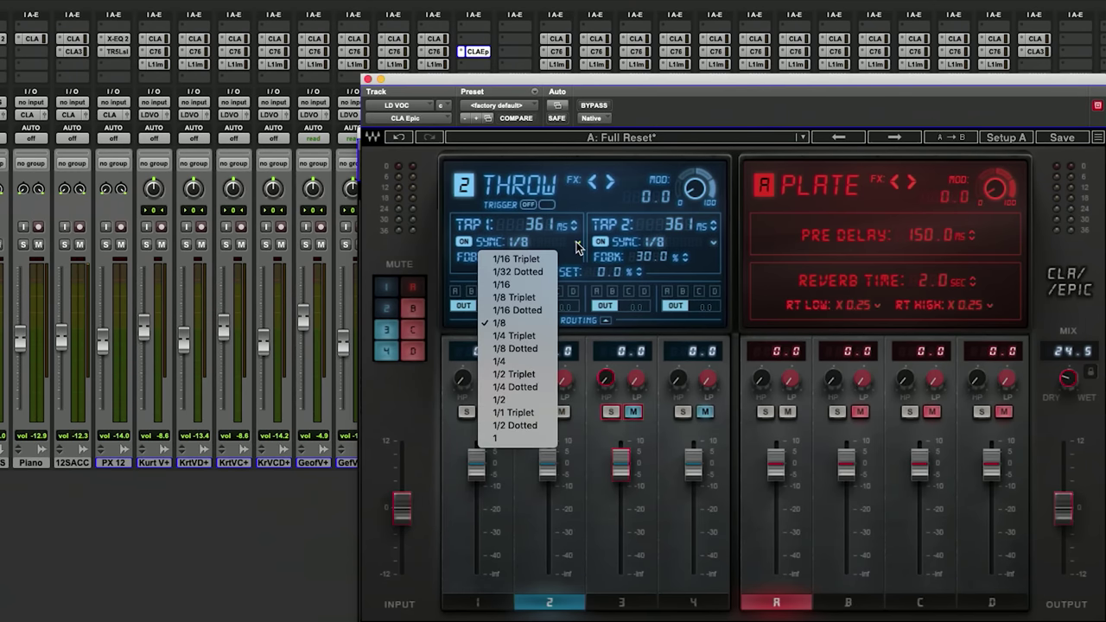
{"action": "left_click", "coordinate": [522, 361]}
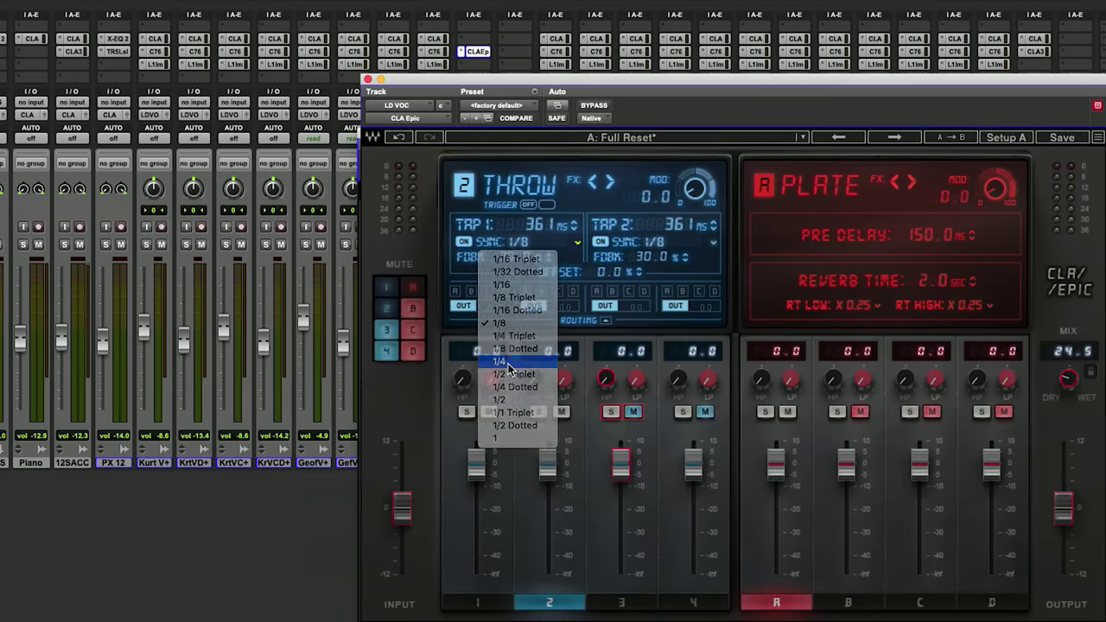
{"action": "left_click", "coordinate": [711, 246]}
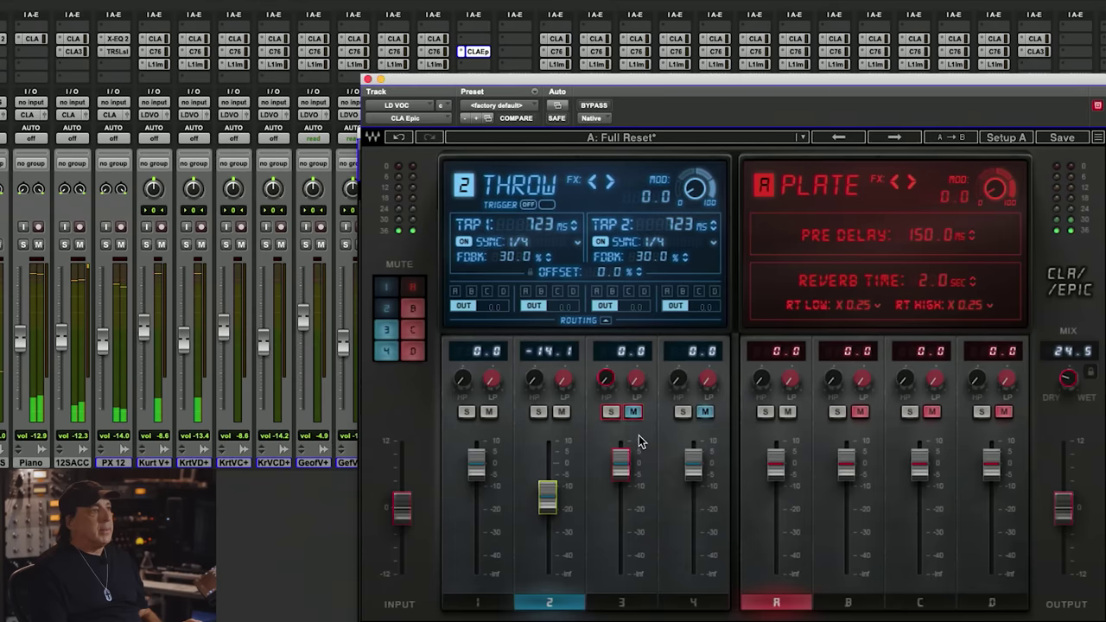
Step: Unmute the Slap delay in CLA Epic and set its level to 1.2
{"action": "left_click", "coordinate": [635, 412]}
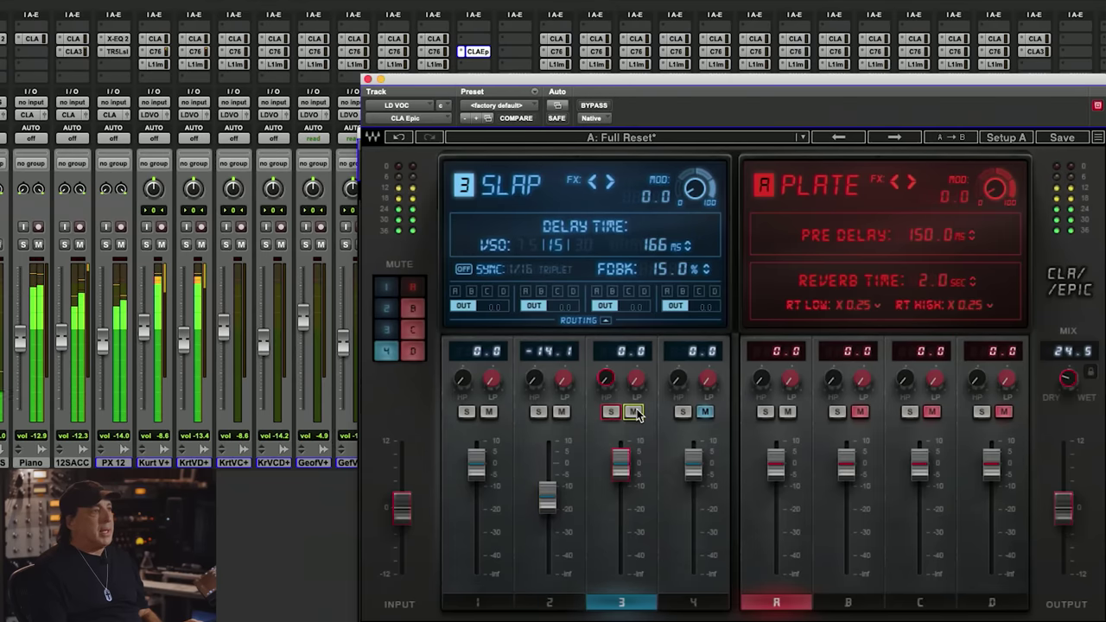
{"action": "left_click_drag", "start_coordinate": [620, 464], "coordinate": [620, 443]}
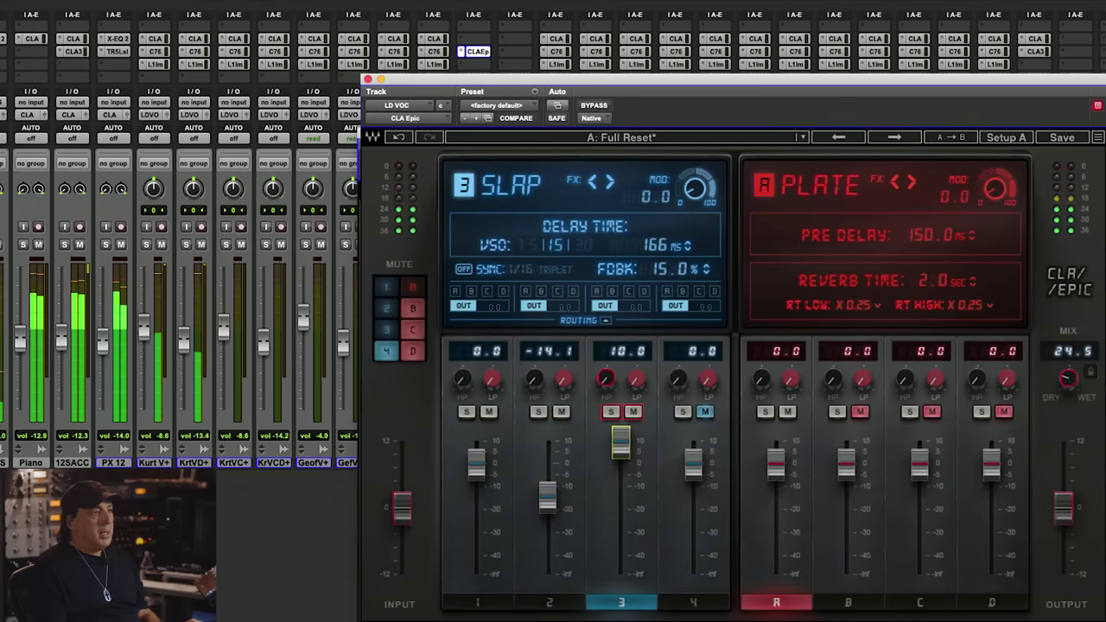
{"action": "left_click_drag", "start_coordinate": [620, 442], "coordinate": [621, 462]}
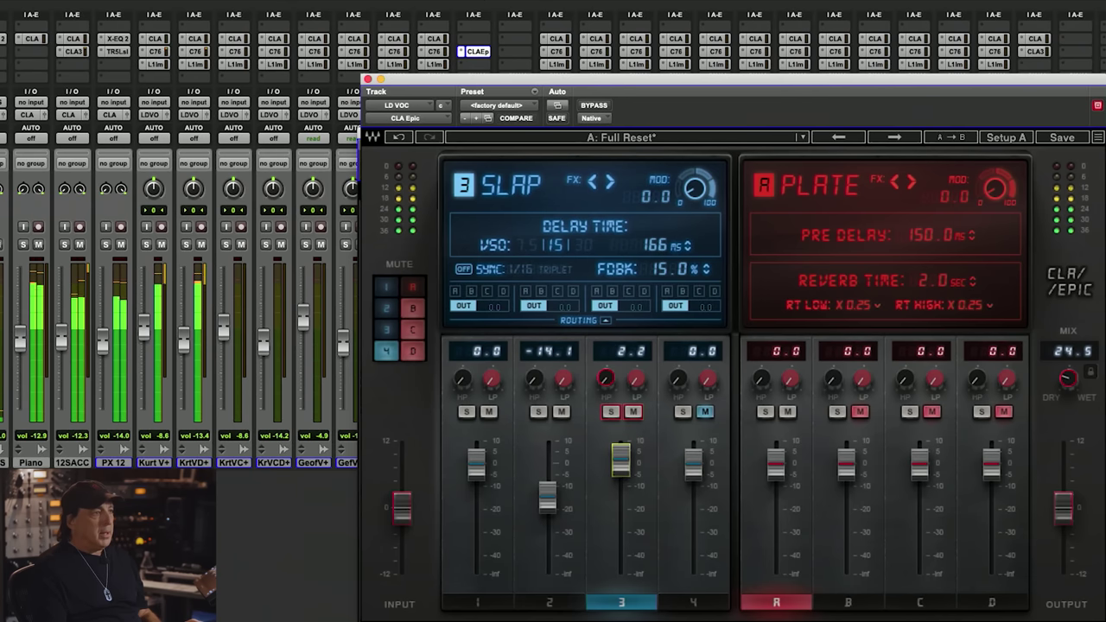
Step: Unmute the Crowd effect at -8.0 and raise the CLA Epic mix to 27.0
{"action": "left_click", "coordinate": [704, 413]}
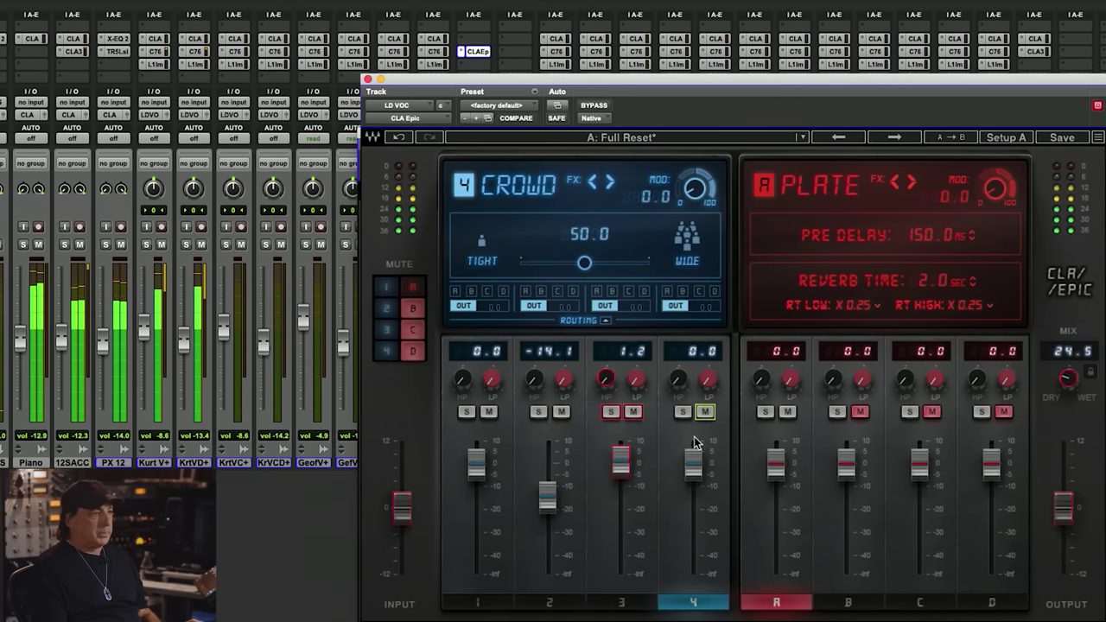
{"action": "mouse_move", "coordinate": [691, 465]}
{"action": "left_mouse_down"}
{"action": "mouse_move", "coordinate": [693, 439]}
{"action": "mouse_move", "coordinate": [696, 488]}
{"action": "left_mouse_up"}
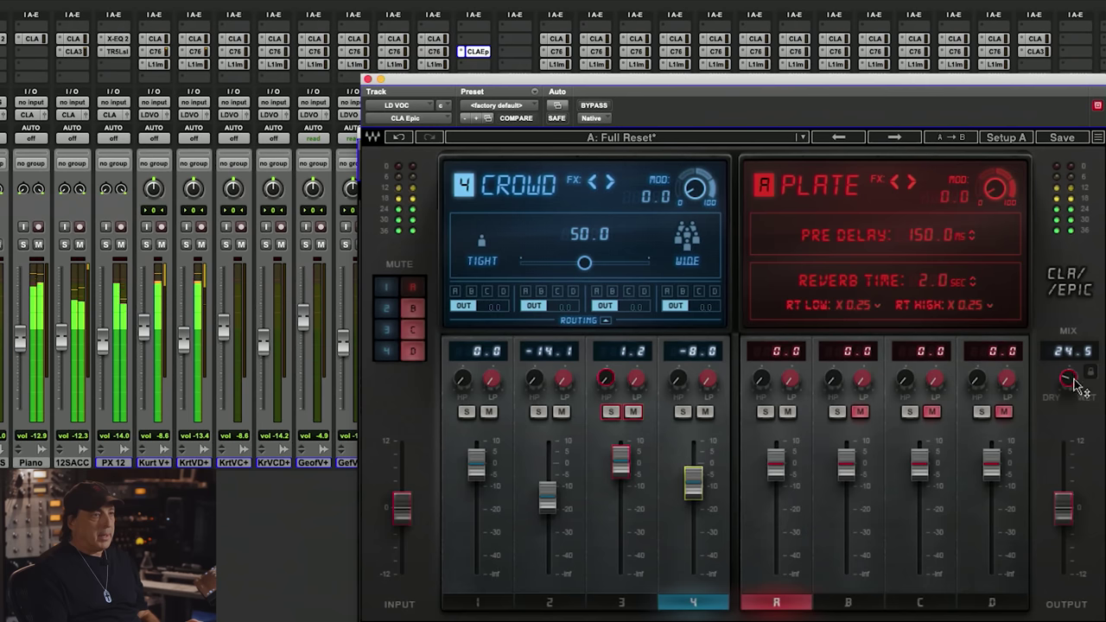
{"action": "left_click_drag", "start_coordinate": [1069, 381], "coordinate": [1069, 367]}
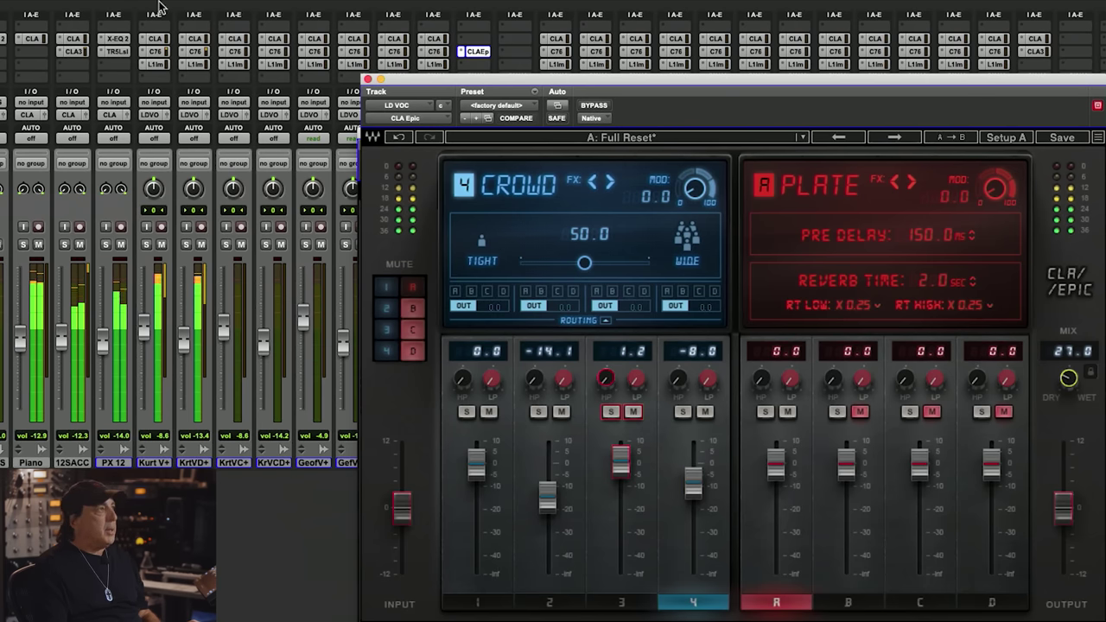
Step: Set Kurt V+'s MixHub low EQ frequency to 76, then copy the MixHub onto KrtVD+
{"action": "left_click", "coordinate": [153, 41]}
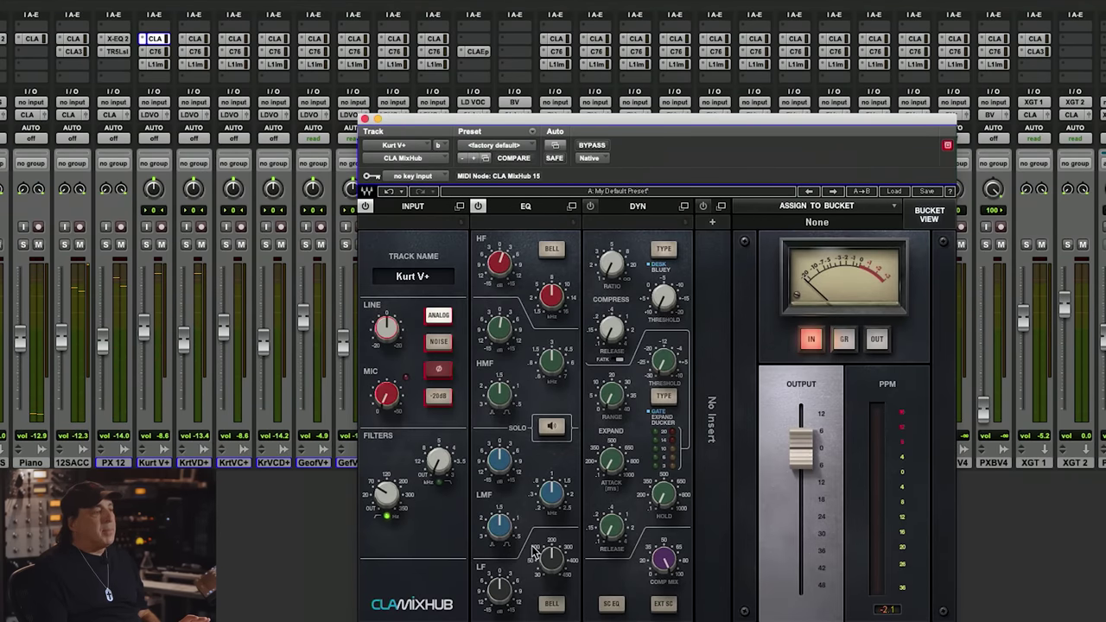
{"action": "left_click_drag", "start_coordinate": [553, 564], "coordinate": [554, 560]}
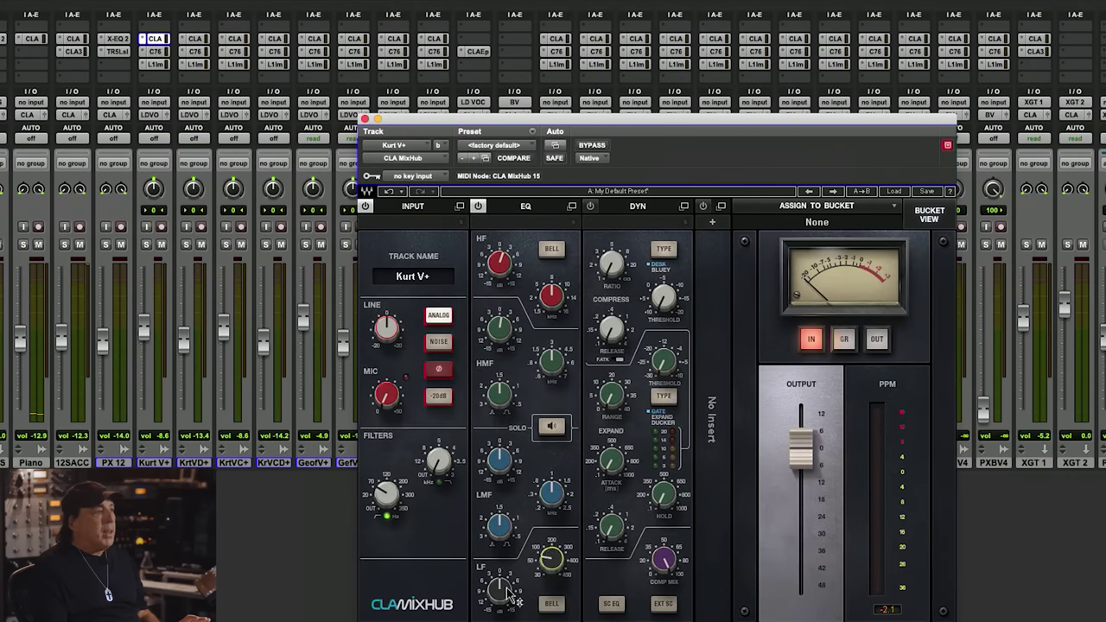
{"action": "left_click", "coordinate": [508, 590]}
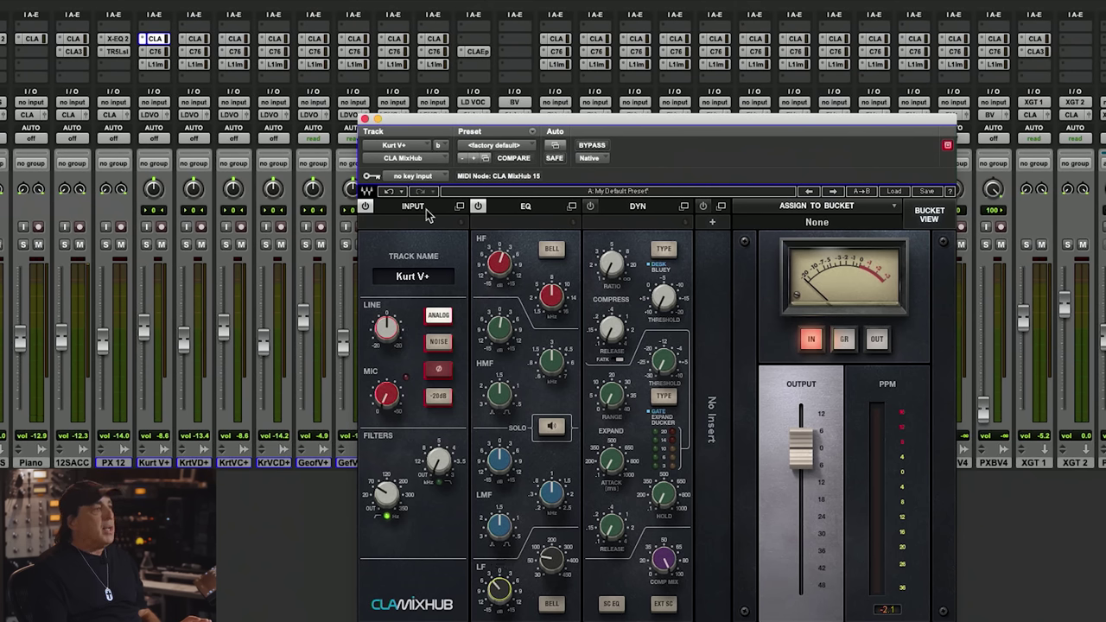
{"action": "left_click", "coordinate": [364, 117]}
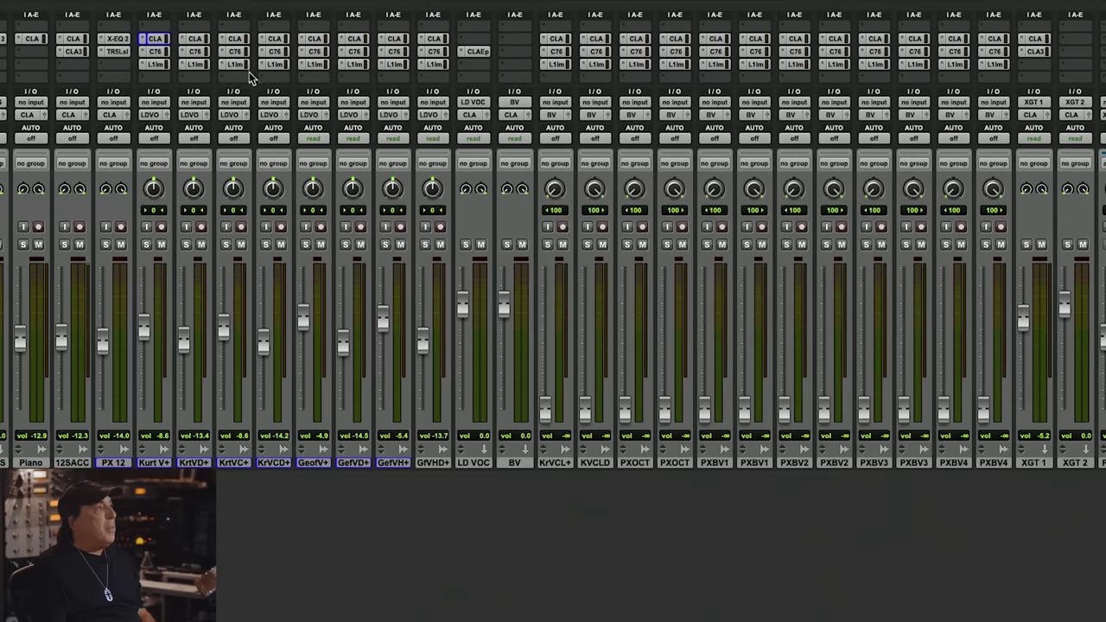
{"action": "left_click_drag", "start_coordinate": [162, 39], "coordinate": [185, 39]}
Step: During playback, check Kurt V+'s CLA-76 and L1 Limiter, then nudge its fader down slightly
{"action": "key", "text": "space"}
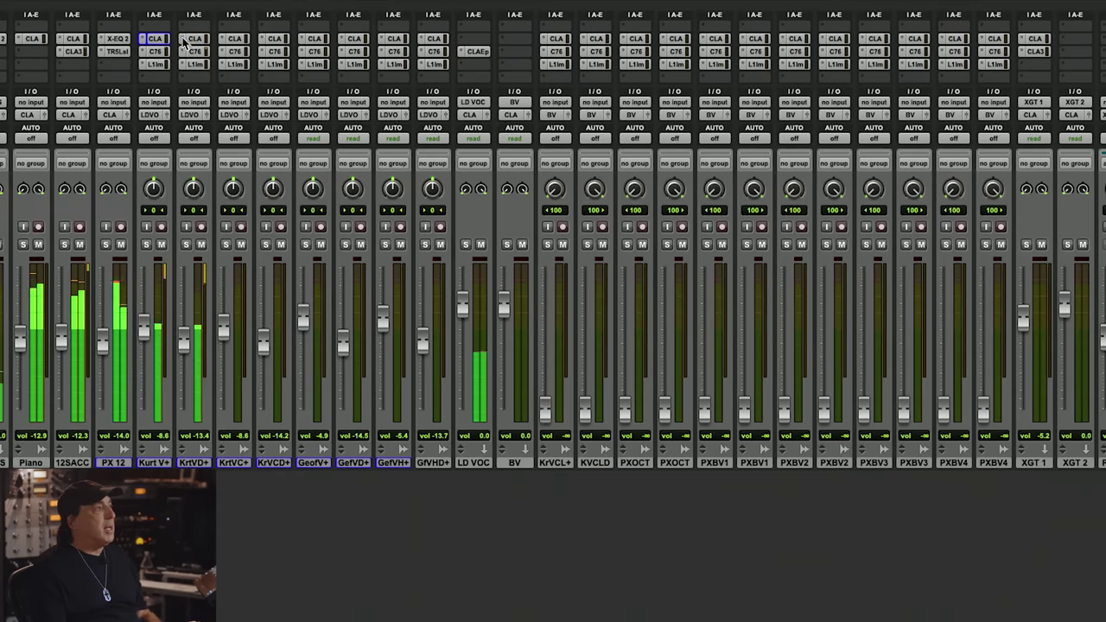
{"action": "left_click", "coordinate": [157, 52]}
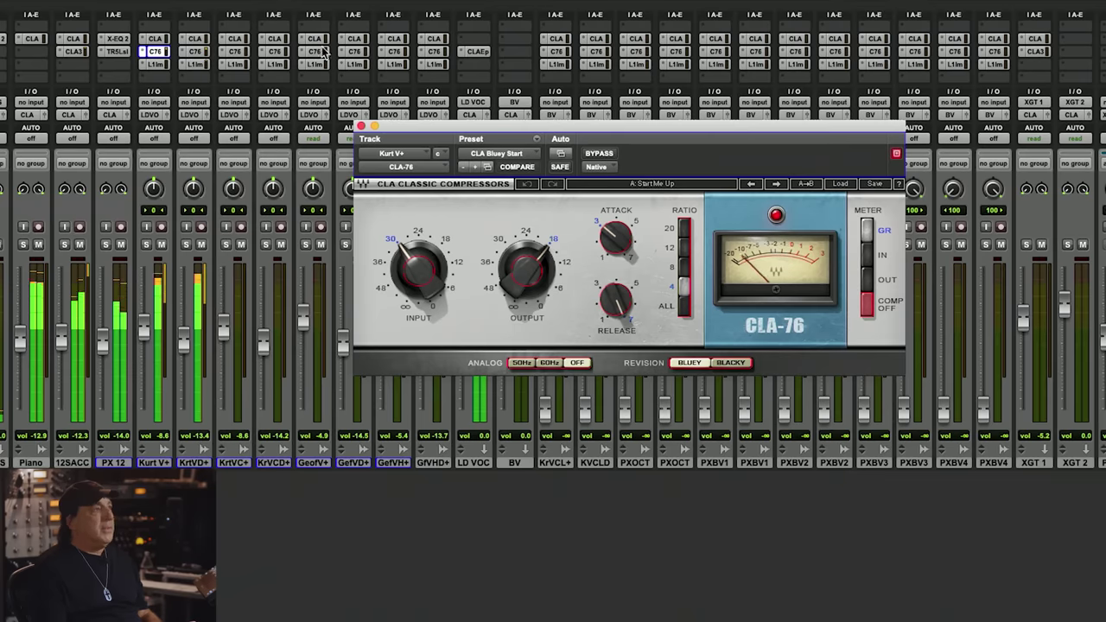
{"action": "left_click", "coordinate": [361, 126]}
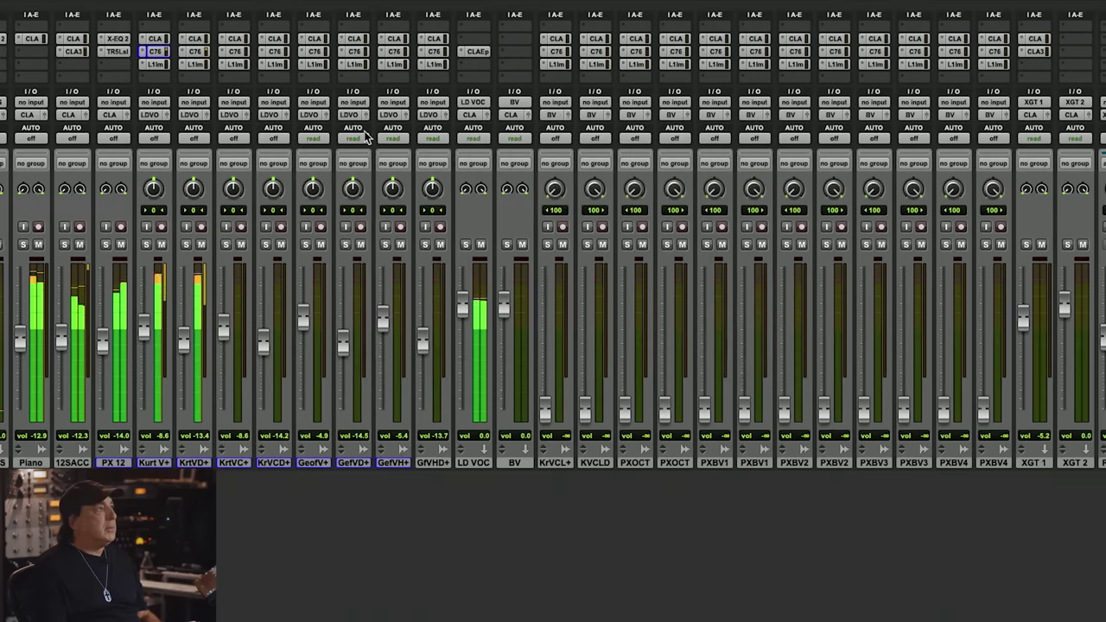
{"action": "left_click", "coordinate": [155, 65]}
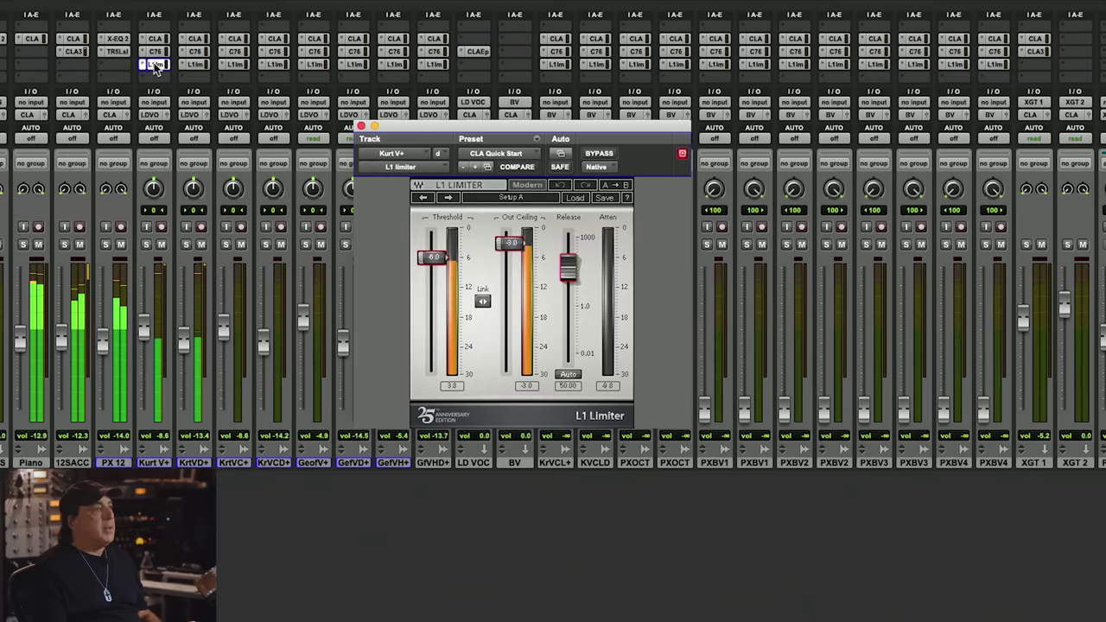
{"action": "left_click", "coordinate": [155, 65]}
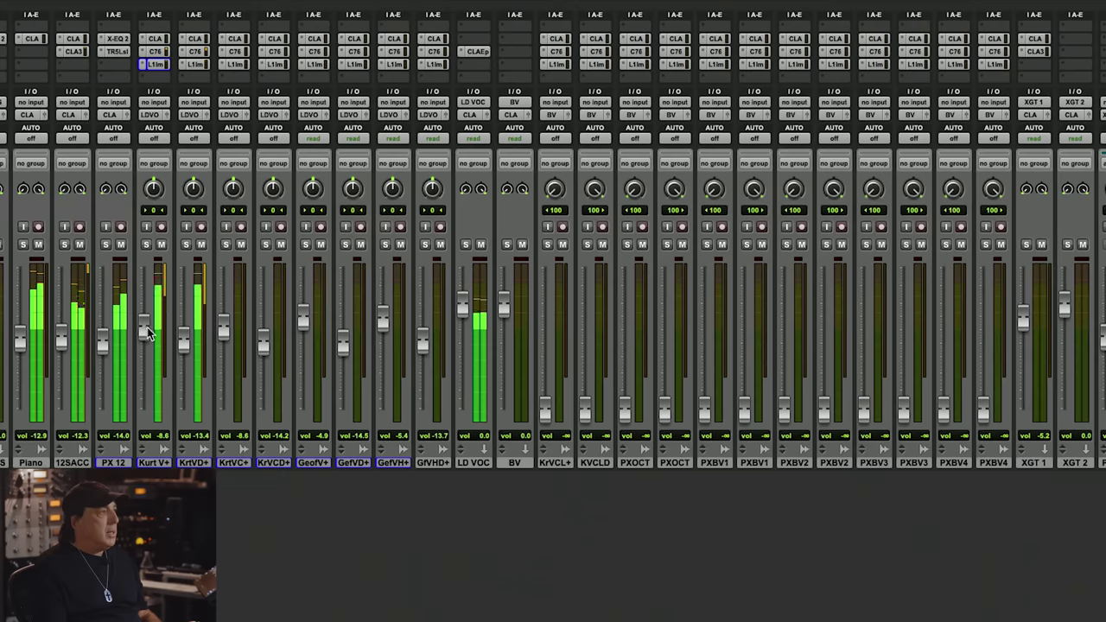
{"action": "left_click_drag", "start_coordinate": [147, 335], "coordinate": [147, 336]}
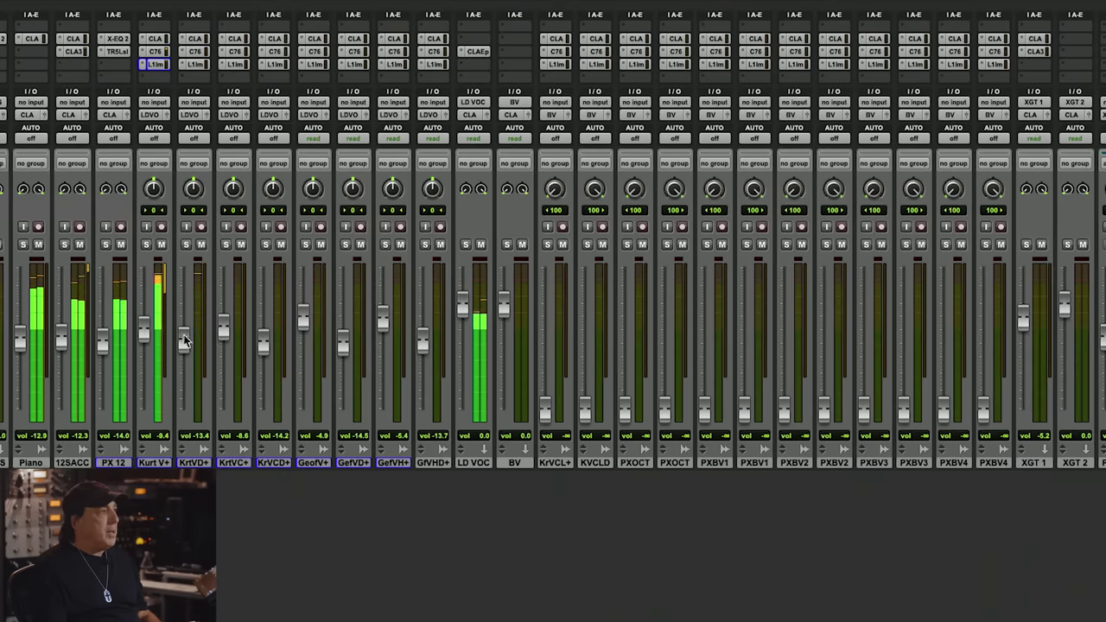
Step: Set the vocal faders: KrtVD+ -15.6, KrtVC+ -8.6, GefVD+ -15.6, GefVH+ -7.3
{"action": "mouse_move", "coordinate": [185, 340]}
{"action": "left_mouse_down"}
{"action": "mouse_move", "coordinate": [223, 329]}
{"action": "mouse_move", "coordinate": [262, 356]}
{"action": "left_mouse_up"}
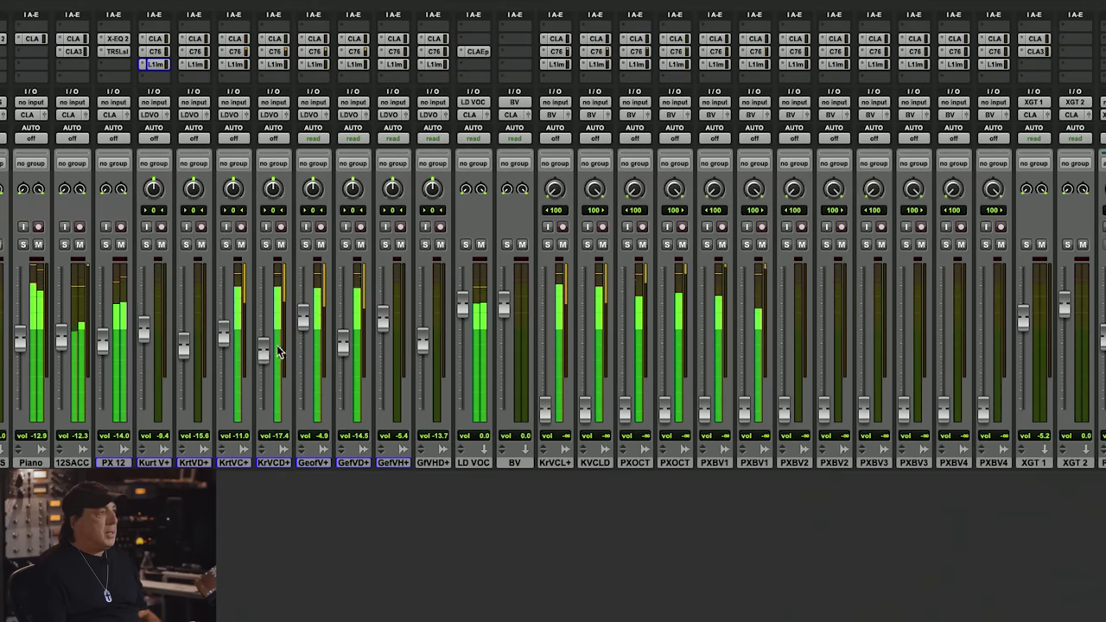
{"action": "mouse_move", "coordinate": [303, 317]}
{"action": "left_mouse_down"}
{"action": "mouse_move", "coordinate": [307, 335]}
{"action": "mouse_move", "coordinate": [342, 335]}
{"action": "left_mouse_up"}
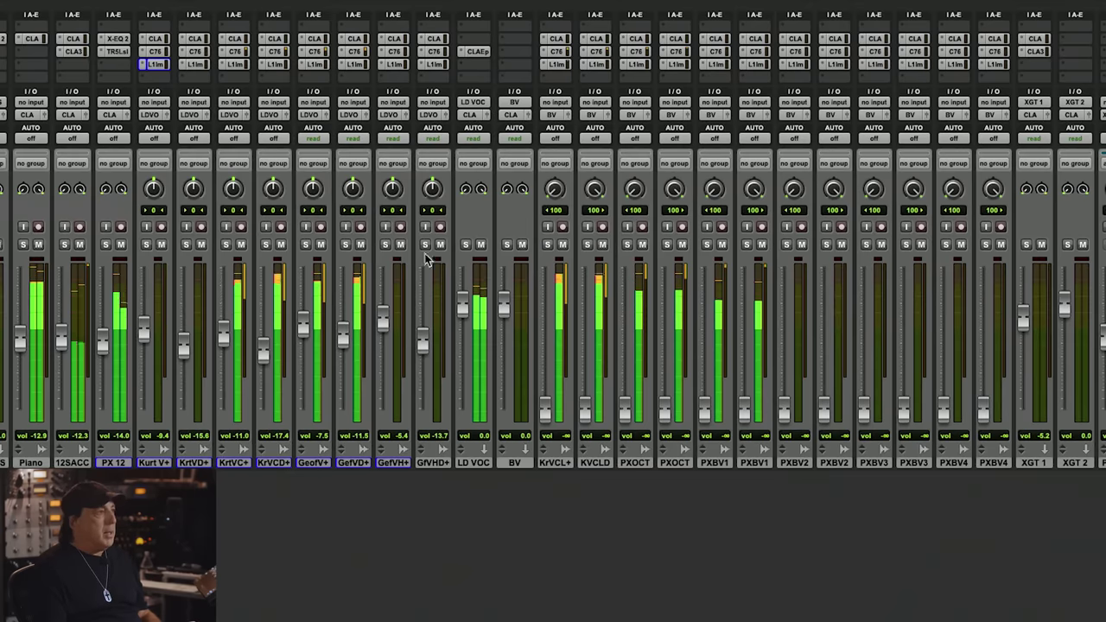
{"action": "left_click_drag", "start_coordinate": [309, 324], "coordinate": [309, 329]}
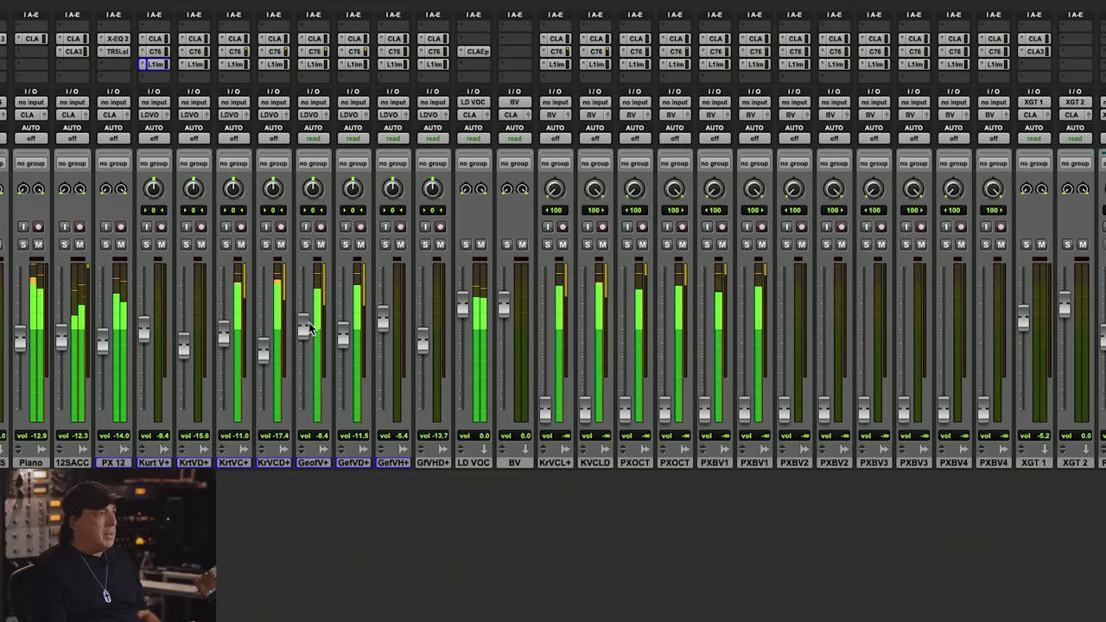
{"action": "left_click_drag", "start_coordinate": [345, 345], "coordinate": [345, 354]}
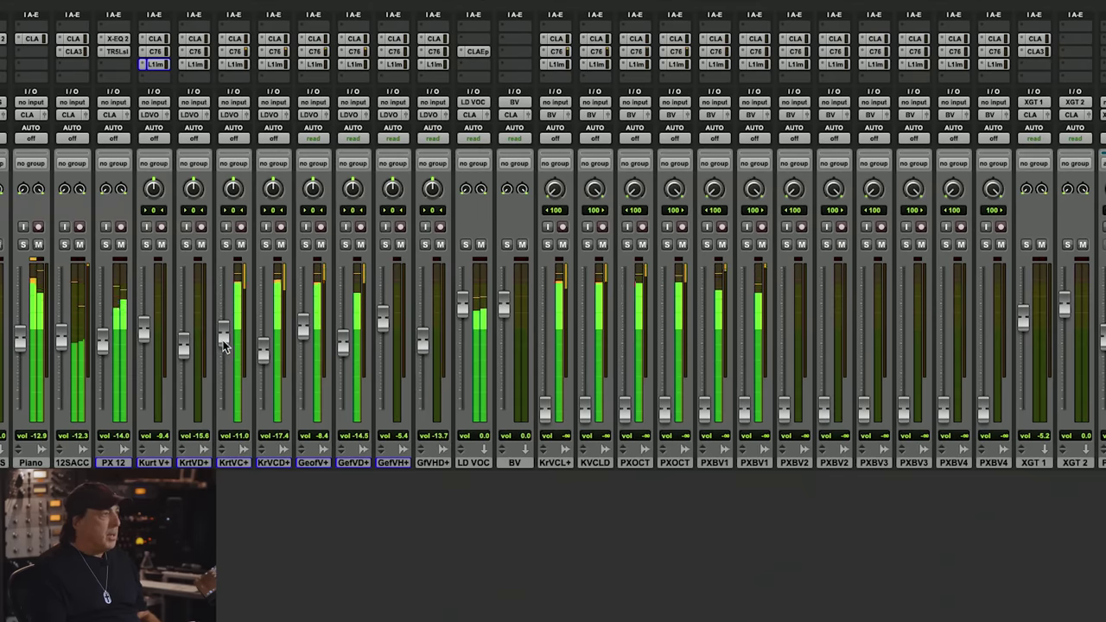
{"action": "left_click_drag", "start_coordinate": [223, 346], "coordinate": [266, 354]}
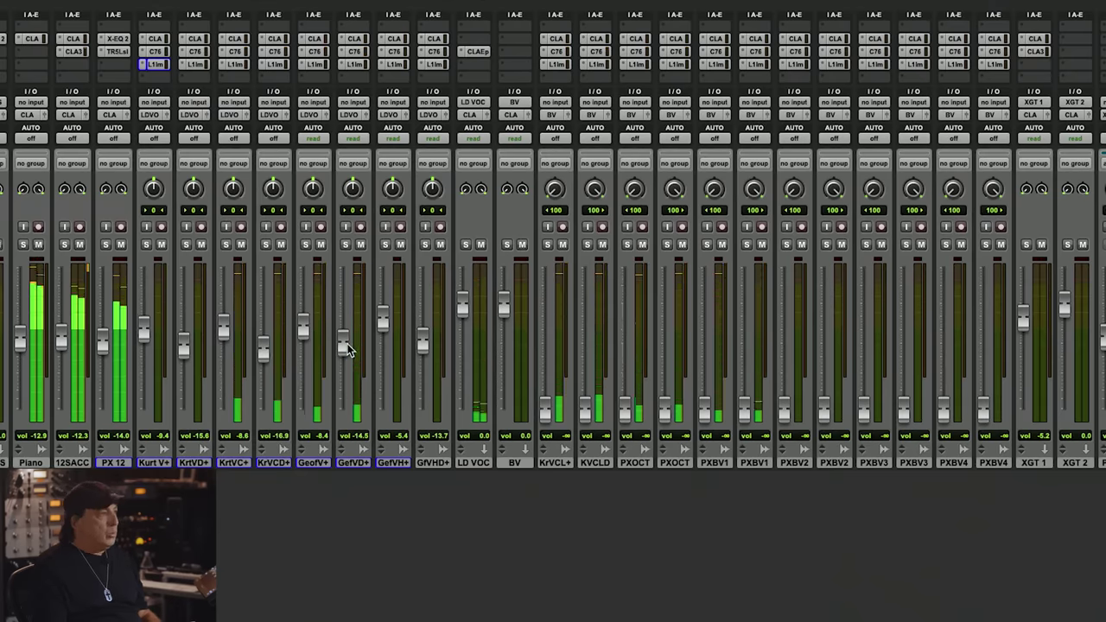
{"action": "left_click_drag", "start_coordinate": [344, 343], "coordinate": [348, 353]}
{"action": "left_click_drag", "start_coordinate": [385, 322], "coordinate": [424, 353]}
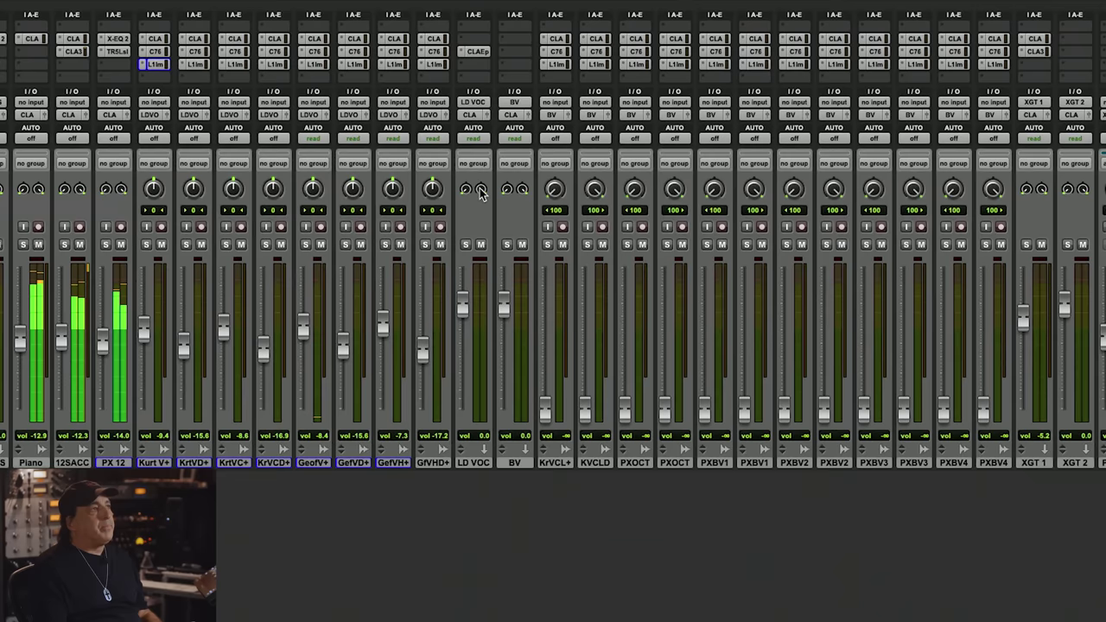